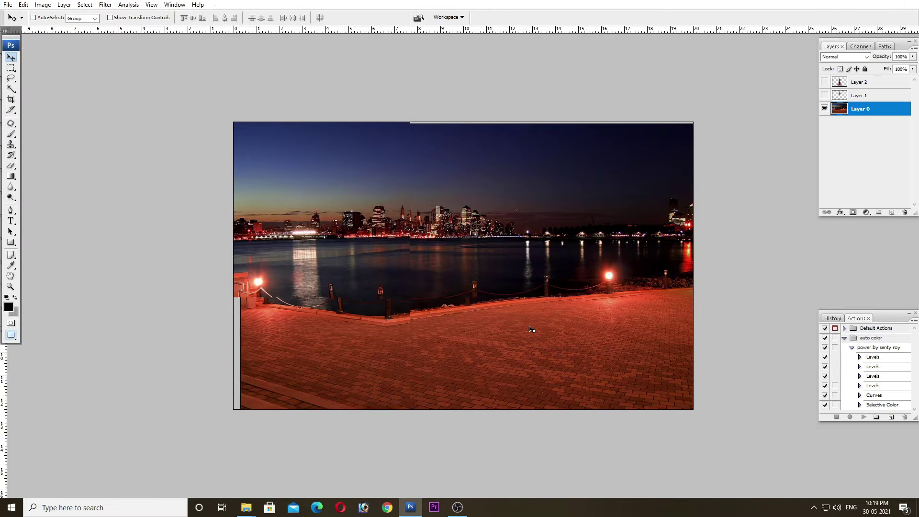
Cycle the screen modes and fit the image to the window.
key(shift+f)
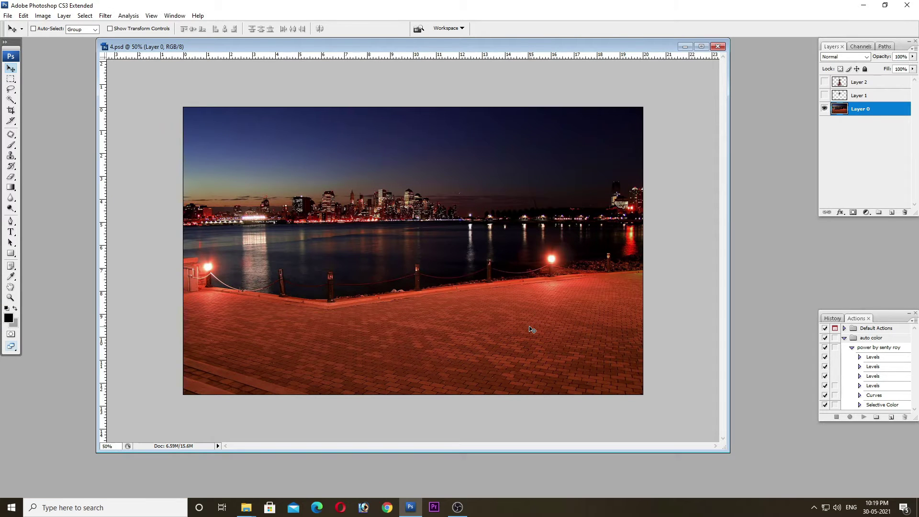
key(ctrl+0)
key(f)
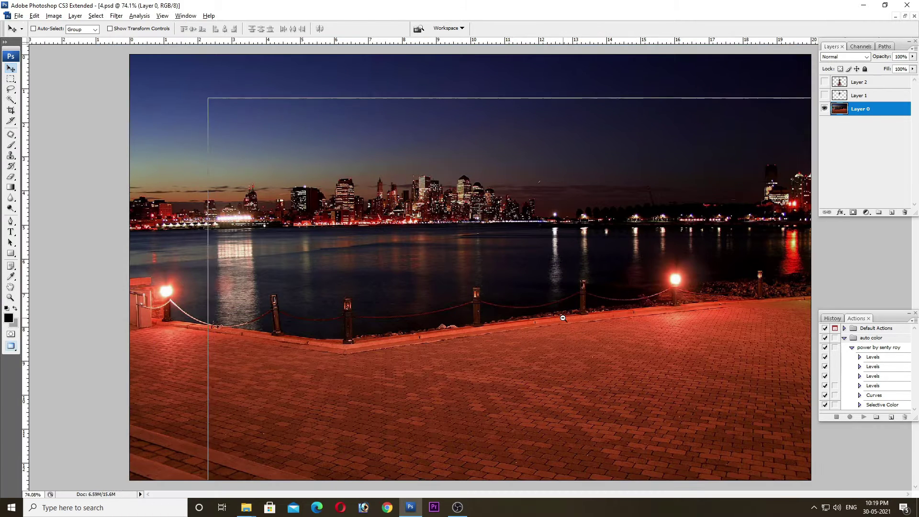
key(ctrl+0)
Show and select Layer 2 with the man, then add empty Layer 3 above it.
click(824, 82)
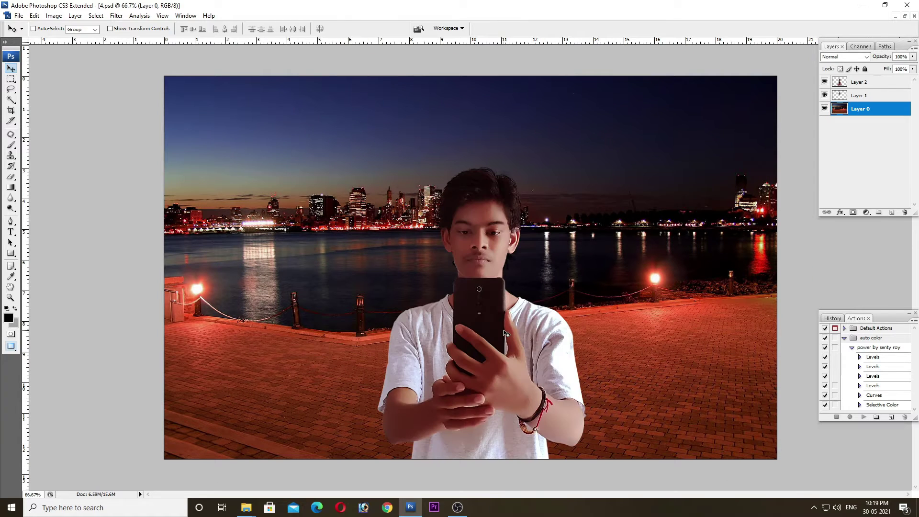
right_click(496, 331)
click(511, 335)
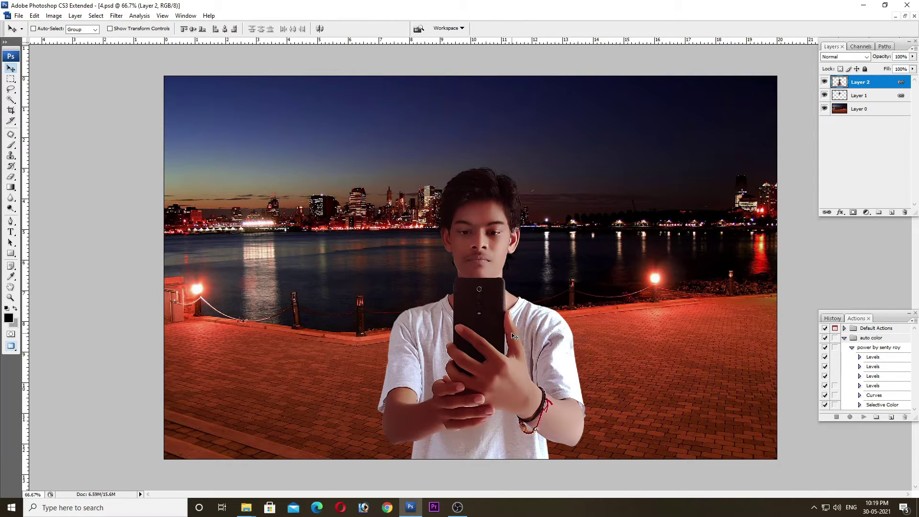
click(892, 213)
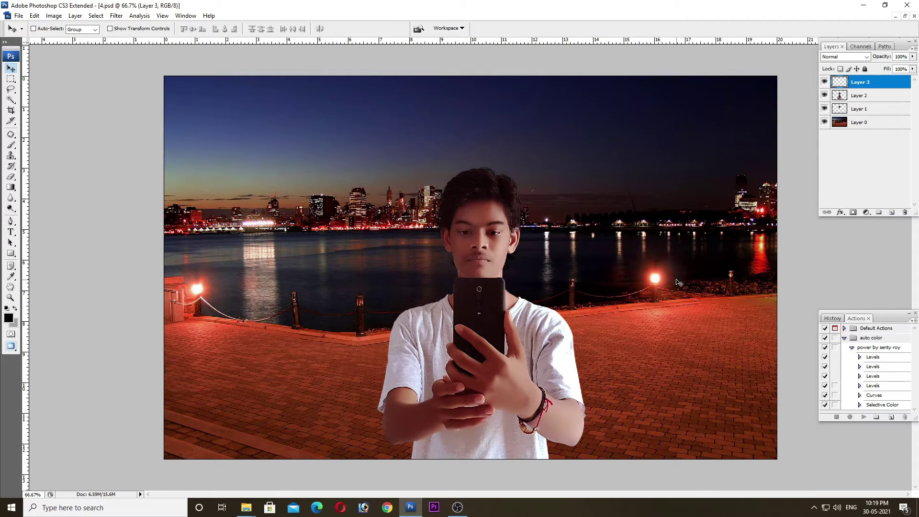
Pick pinkish-red ff6666 as the foreground colour and a 500px soft brush, testing and undoing one stroke.
key(i)
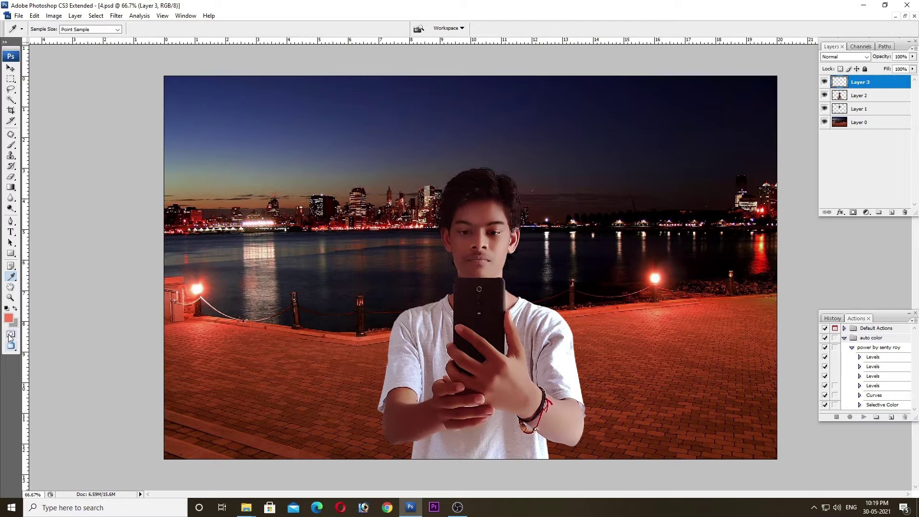
click(10, 319)
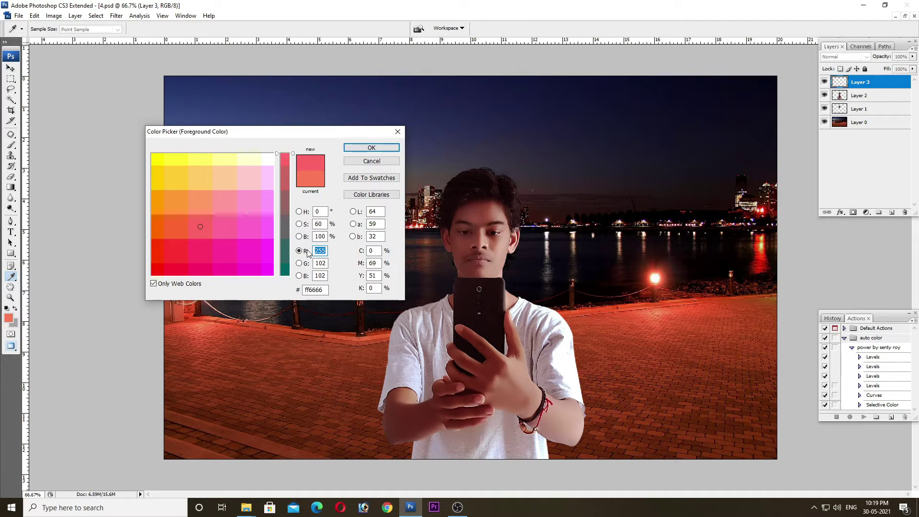
click(371, 148)
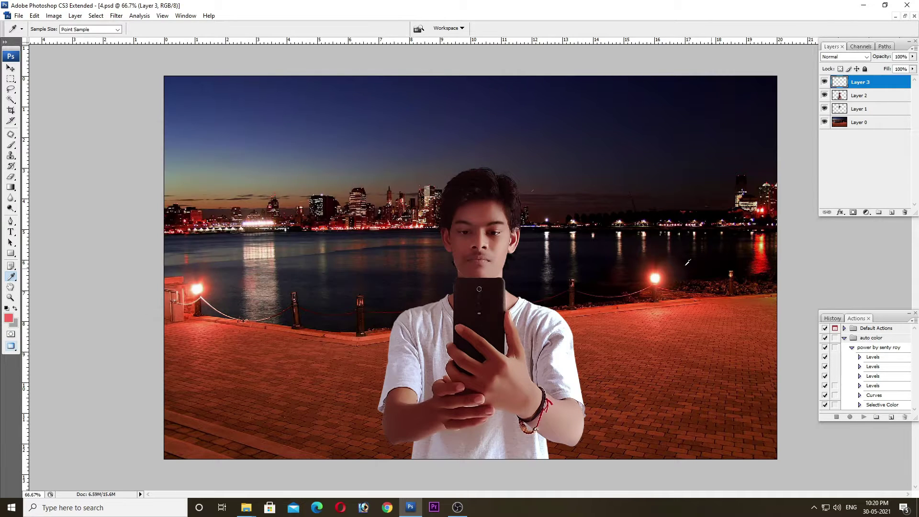
key(b)
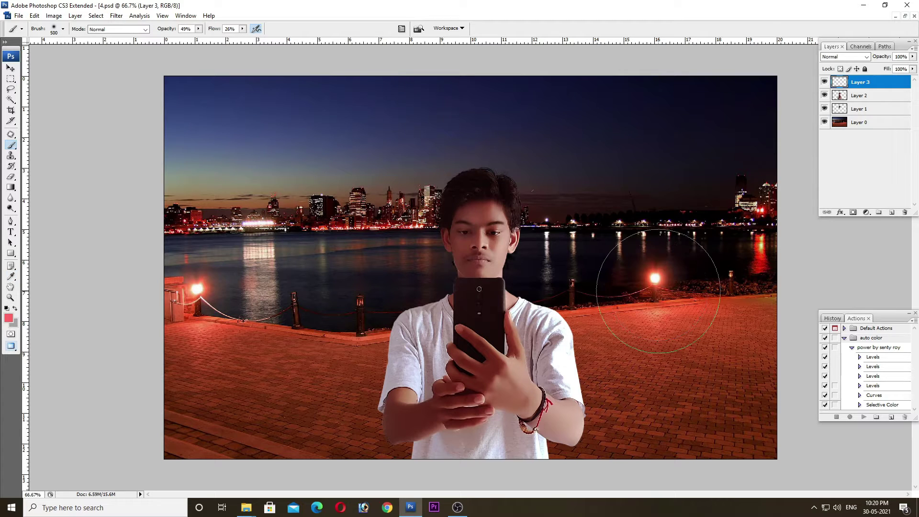
click(654, 279)
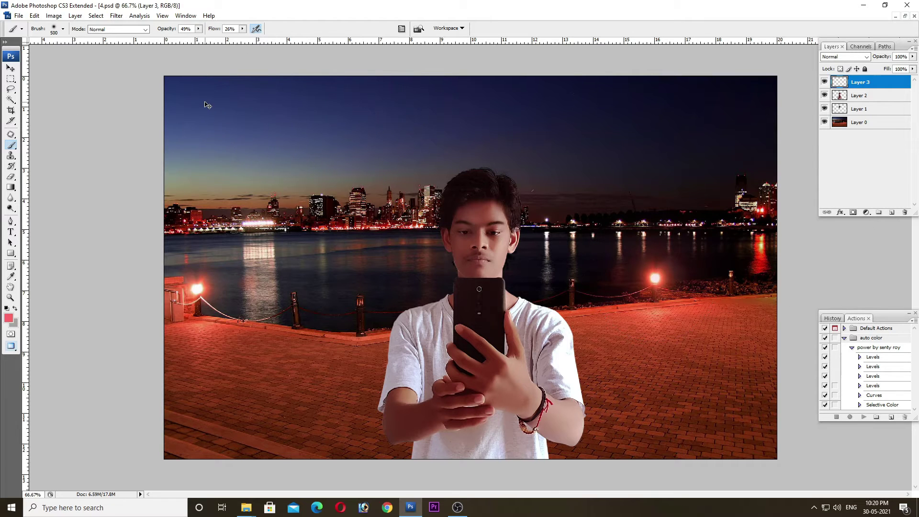
key(ctrl+z)
Raise brush Flow to 100% and paint soft glows over the right and left lamps.
click(198, 29)
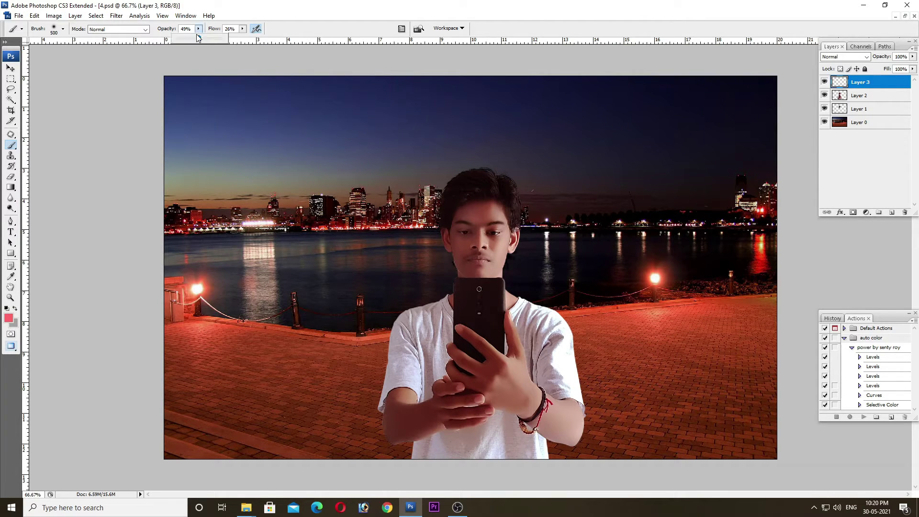
click(243, 29)
drag(241, 39, 392, 39)
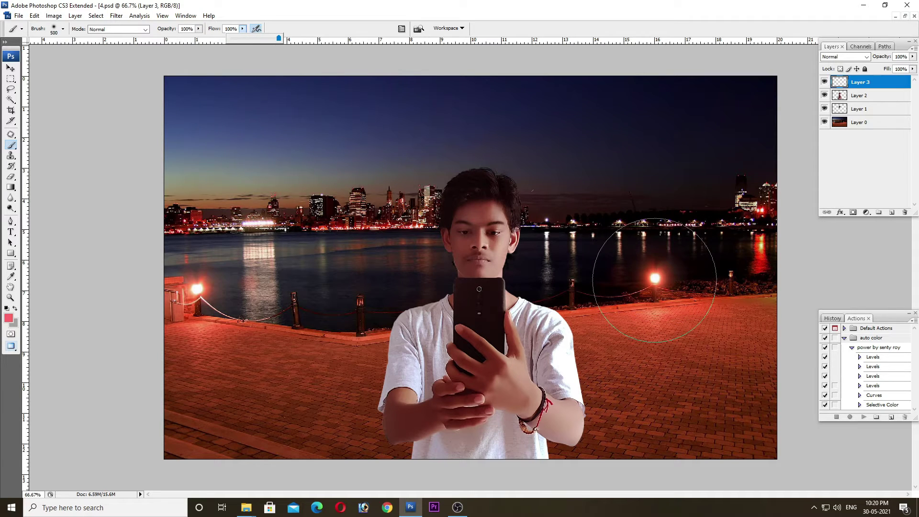
click(654, 280)
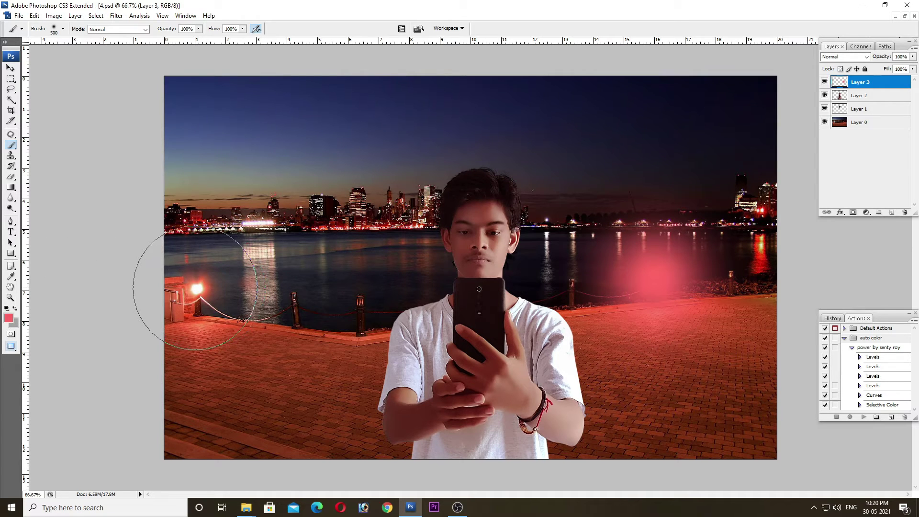
click(195, 289)
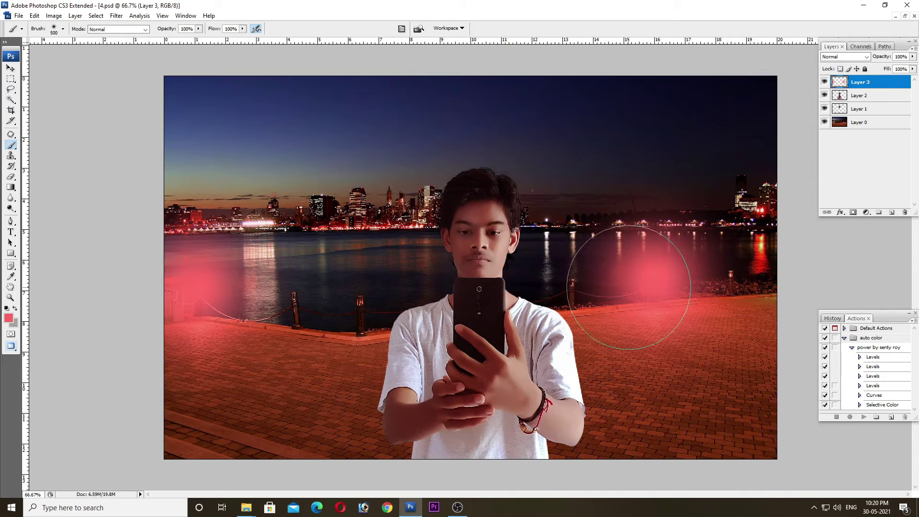
key(v)
click(851, 57)
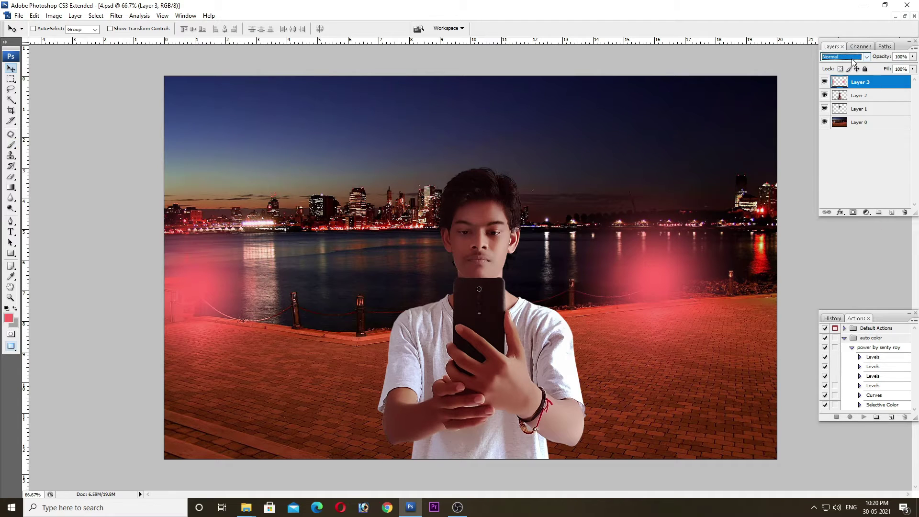
Blend Layer 3 as Screen, duplicate it, and set Layer 3 copy to Screen too.
key(Down)
key(Down)
key(Down)
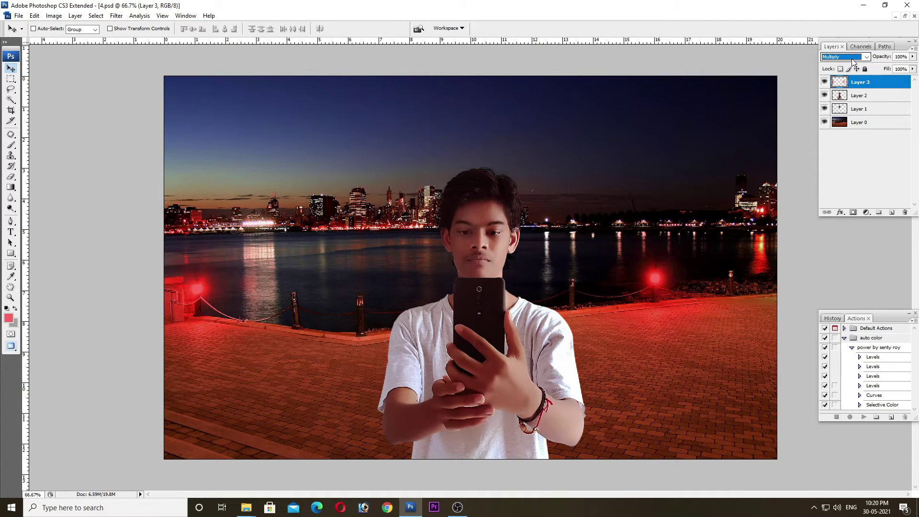
key(Down)
key(Down)
key(Down)
key(Down)
right_click(889, 85)
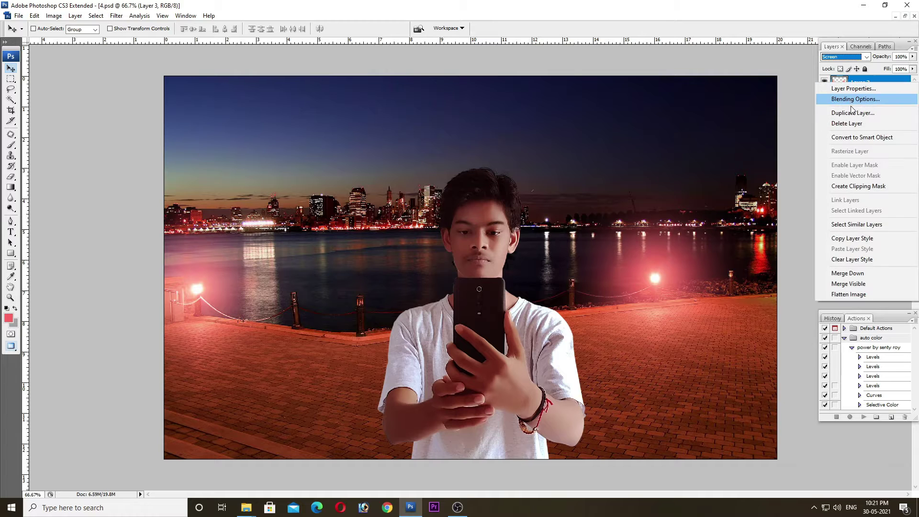
click(852, 113)
click(541, 159)
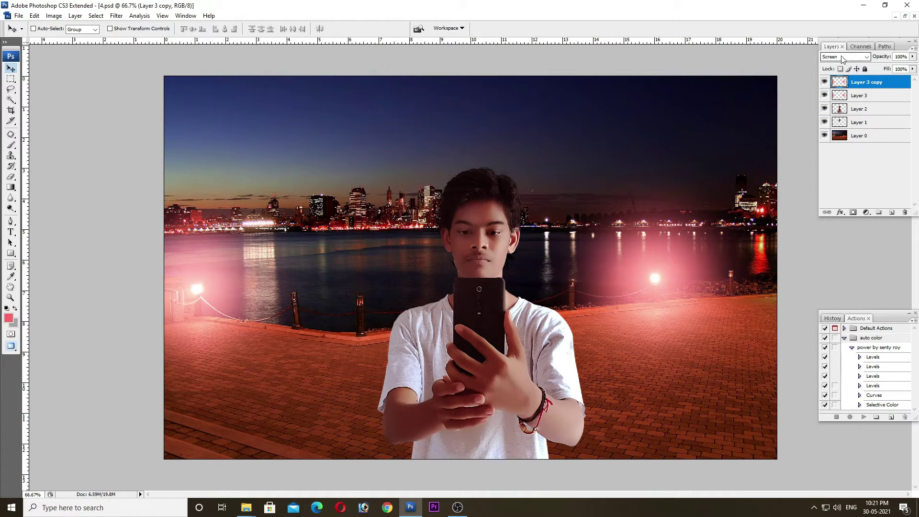
click(842, 58)
key(Down)
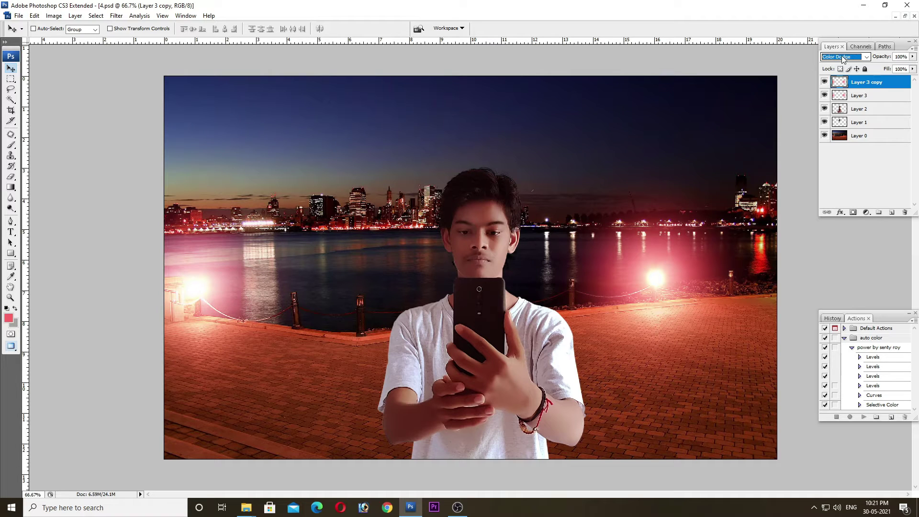
key(Down)
key(Up)
key(Up)
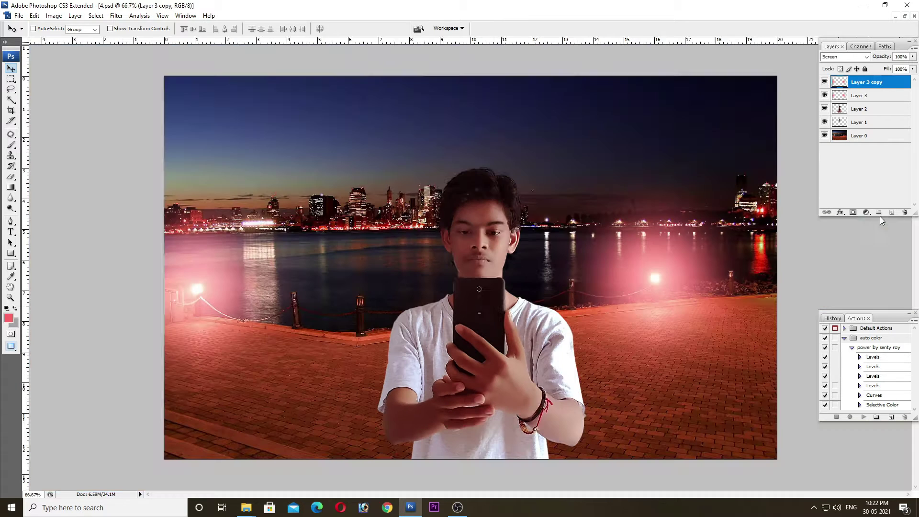
Add a Solid Color fill layer, Color Fill 1, in blue 0099ff on top of the stack.
click(866, 213)
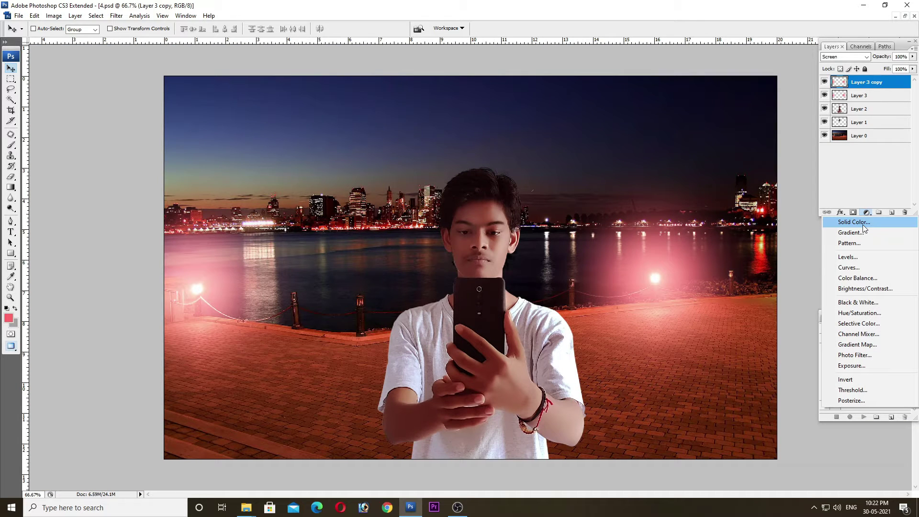
click(862, 225)
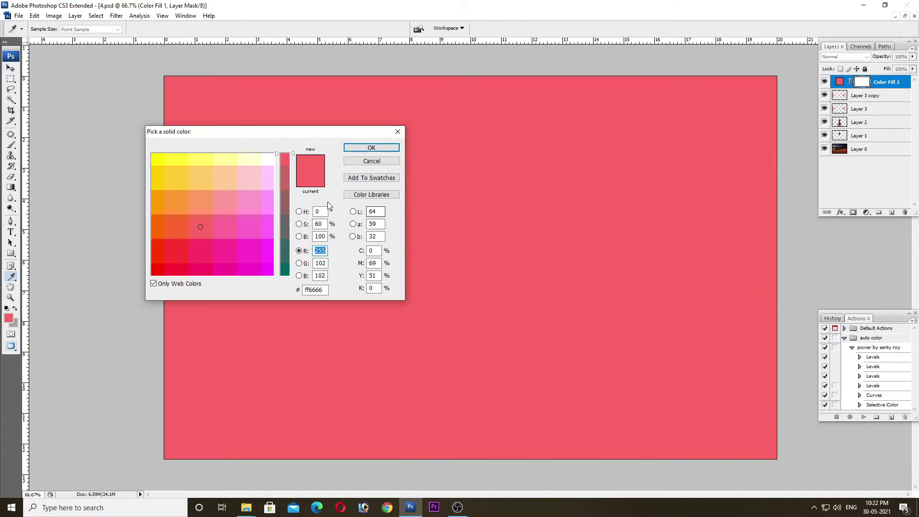
click(164, 264)
drag(281, 191, 287, 313)
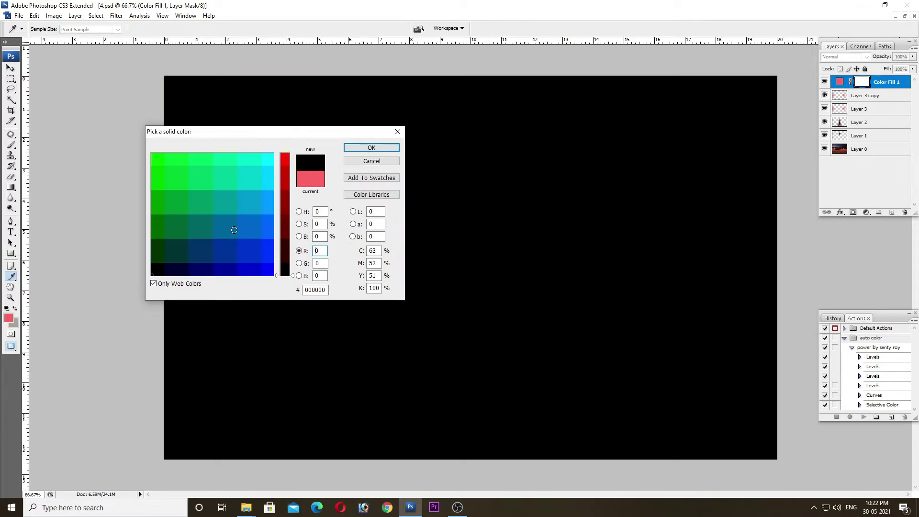
click(269, 177)
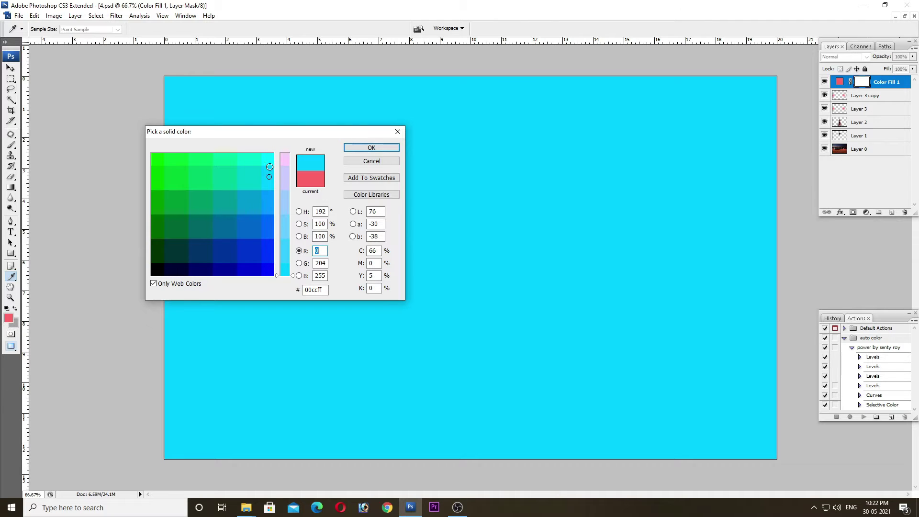
click(270, 160)
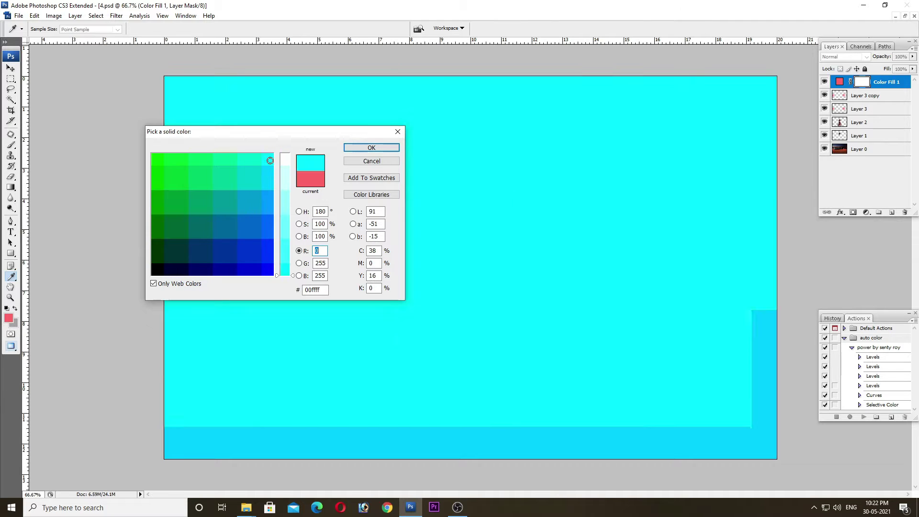
click(268, 203)
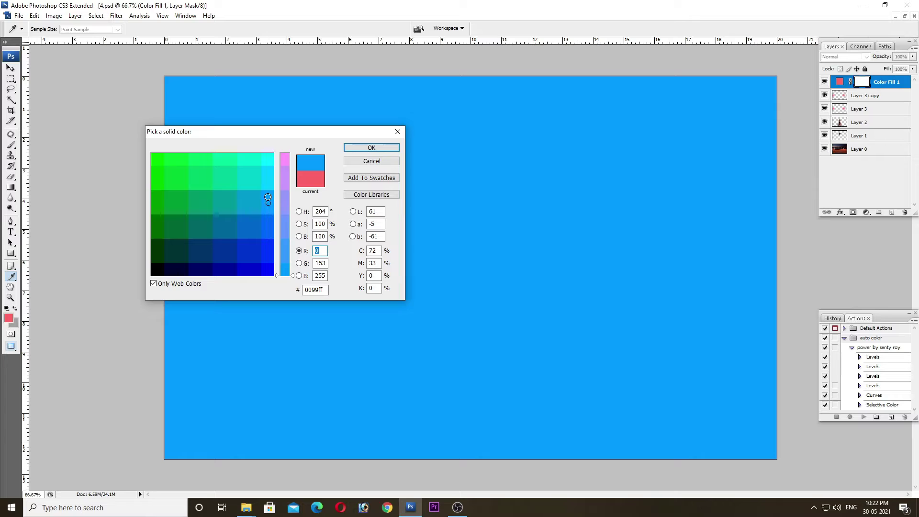
click(269, 185)
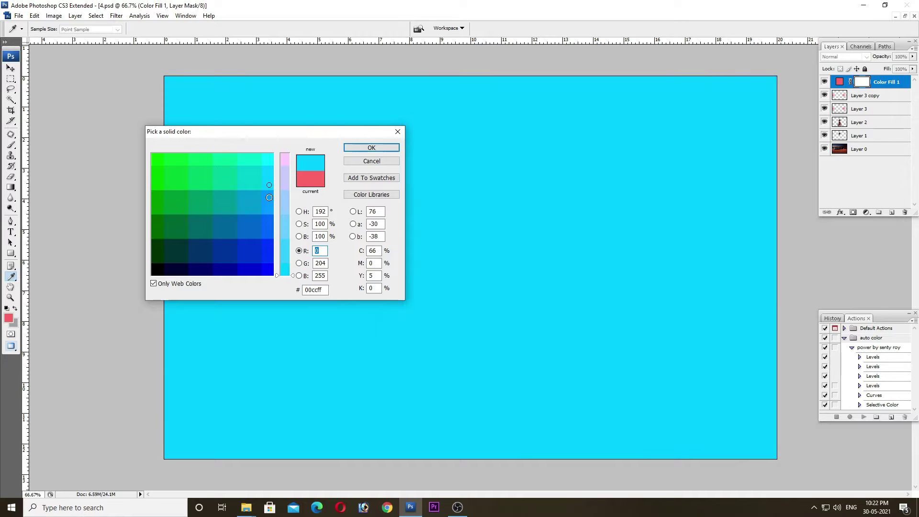
click(269, 197)
click(381, 148)
click(837, 58)
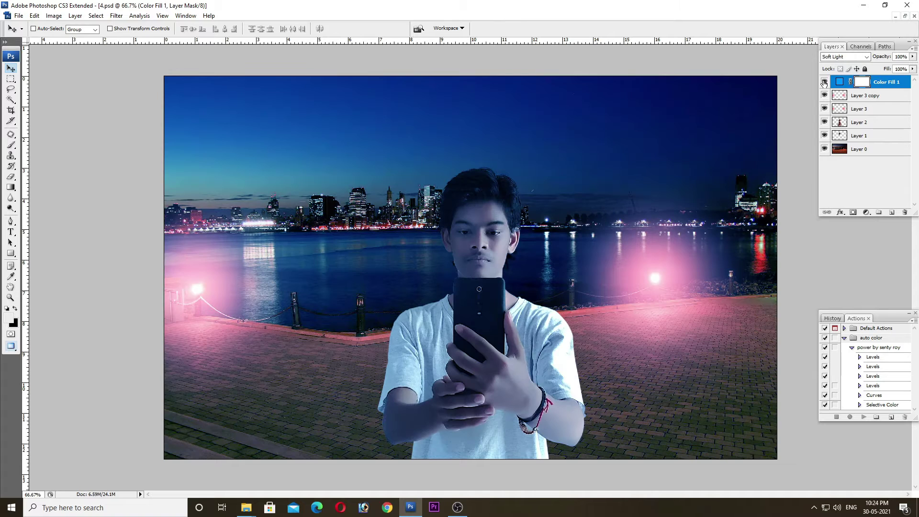
Compare the tint on and off, then mask the man out of Color Fill 1.
click(823, 82)
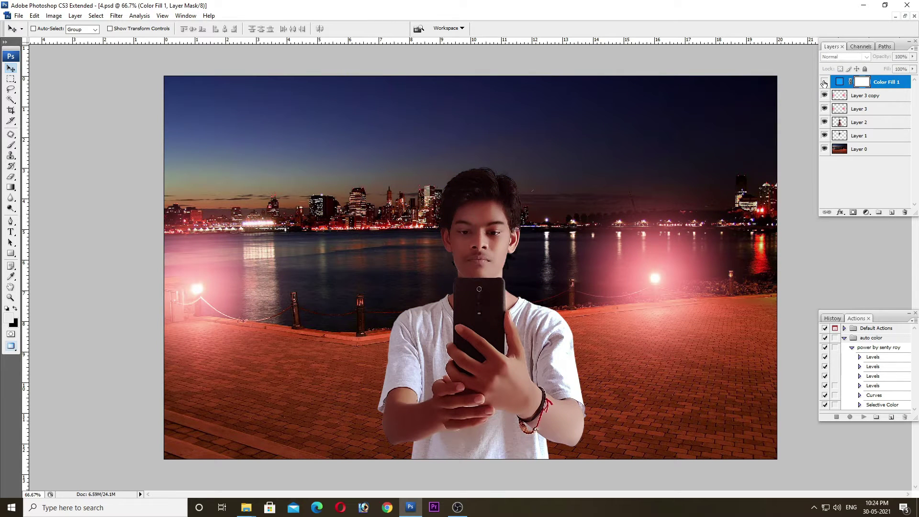
click(823, 82)
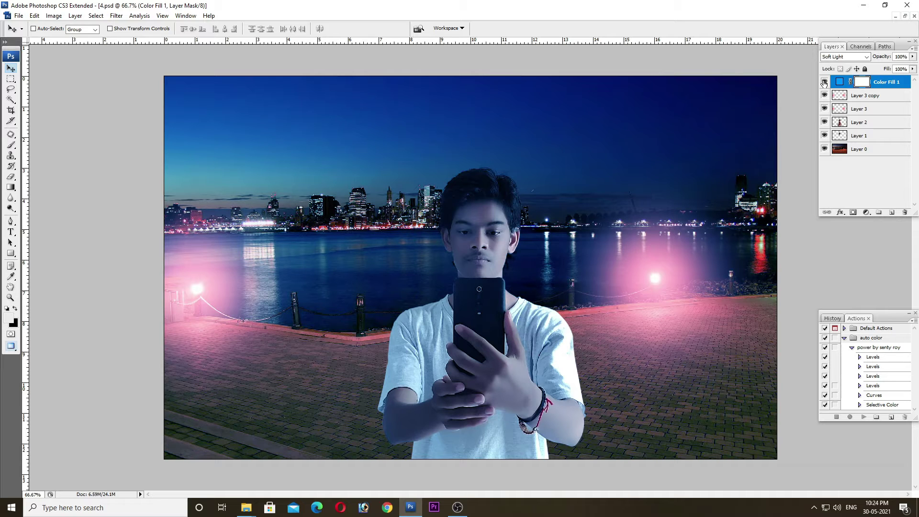
ctrl+click(840, 122)
key(Delete)
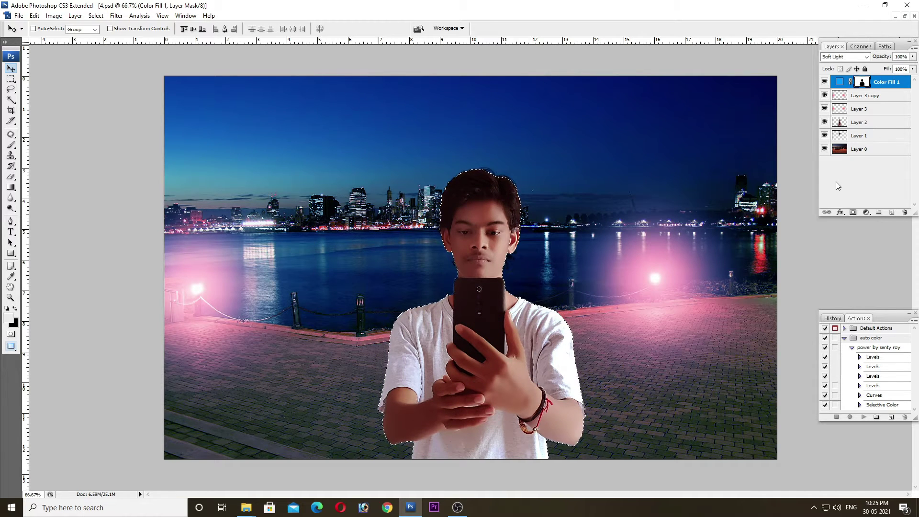
key(ctrl+d)
Toggle the blue fill's visibility to compare the scene with and without the tint.
click(824, 83)
click(824, 82)
click(824, 82)
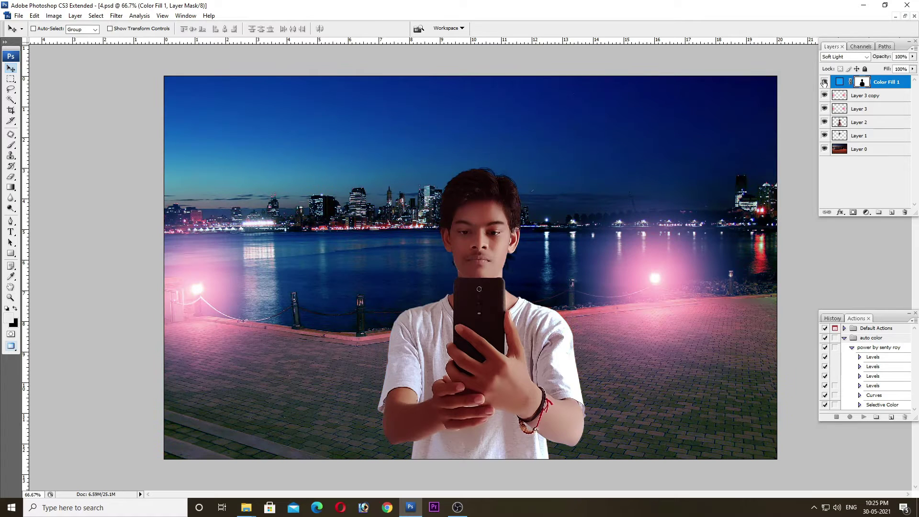
click(824, 82)
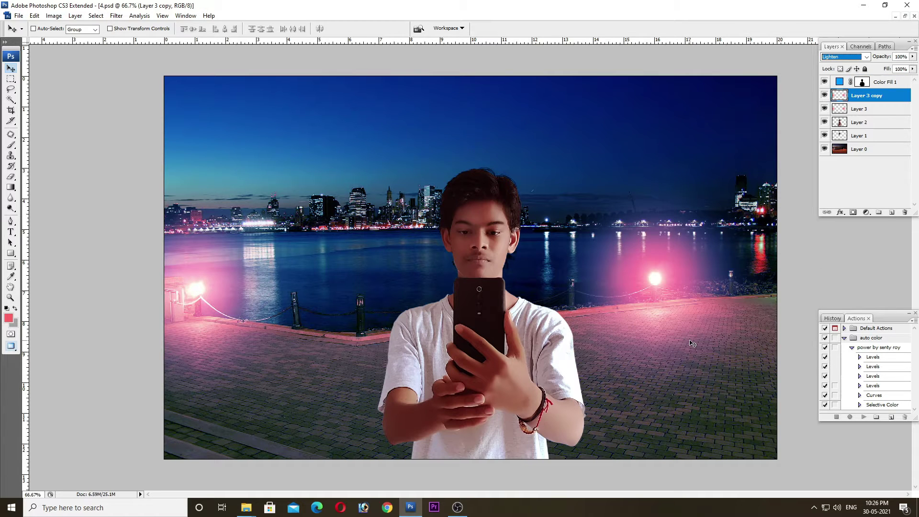
Zoom in on the man and right flare, set a 100 px brush, and add empty Layer 4.
drag(284, 172, 771, 460)
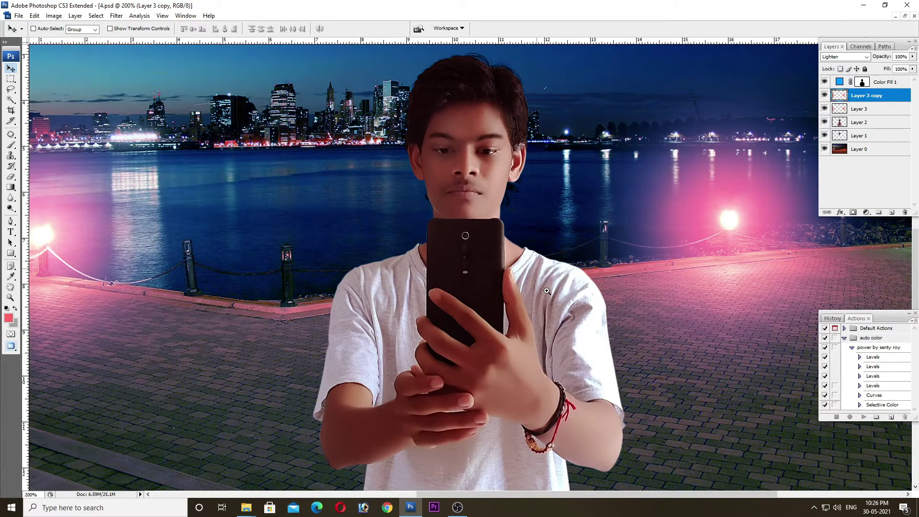
key(b)
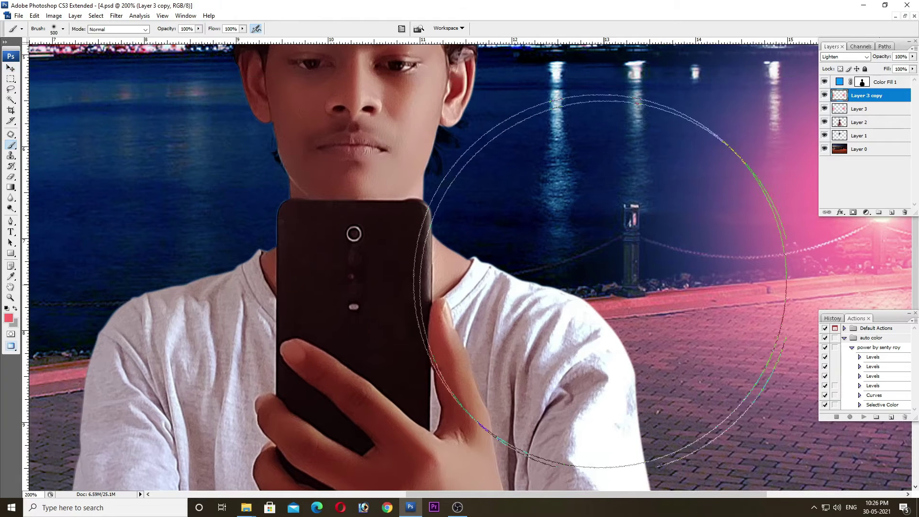
key(bracketleft)
key(bracketleft)
key(bracketleft)
key(bracketleft)
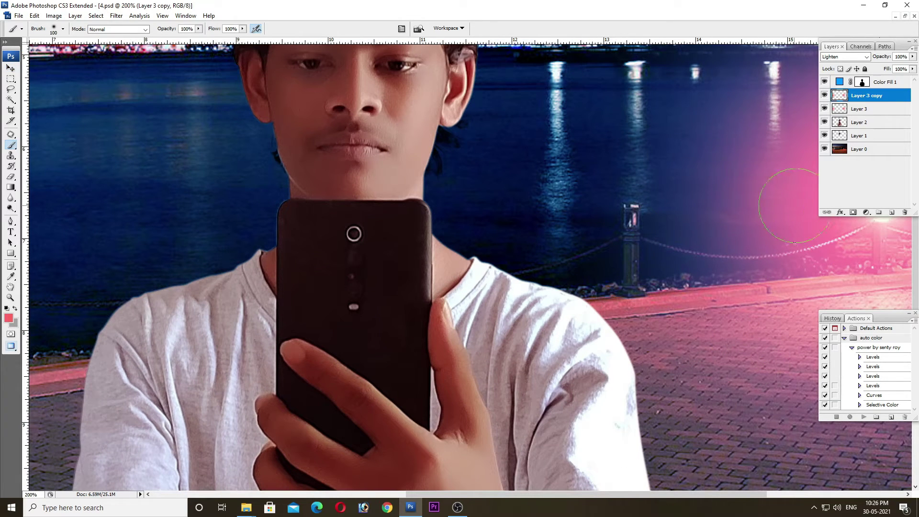
key(Tab)
drag(794, 206, 693, 201)
key(Tab)
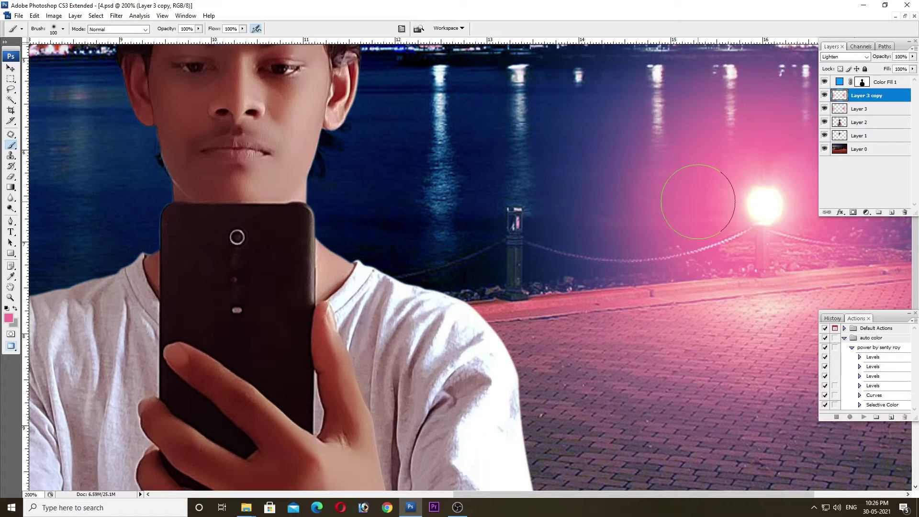
click(891, 212)
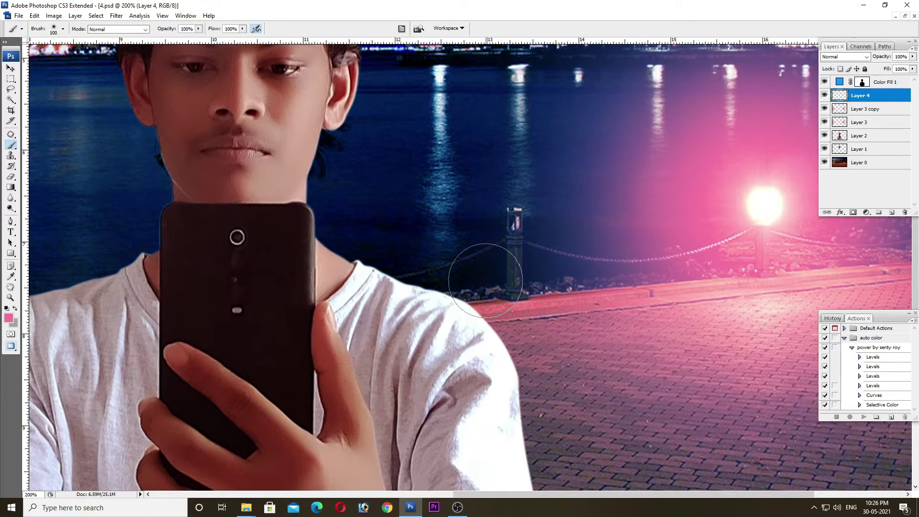
Load the man's outline as a selection from the fill mask, with a 70 px brush.
key(bracketleft)
key(bracketleft)
key(bracketleft)
ctrl+click(842, 98)
click(461, 187)
ctrl+click(861, 85)
scroll(476, 255, left, 5)
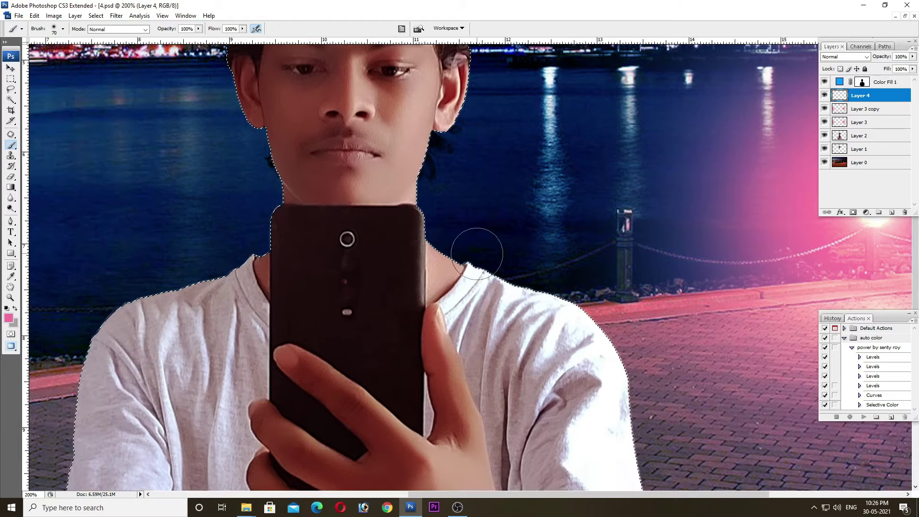
Paint pink glow along the right shoulder and the neck beside the phone.
mouse_move(476, 254)
mouse_down()
mouse_move(672, 393)
mouse_move(617, 199)
mouse_up()
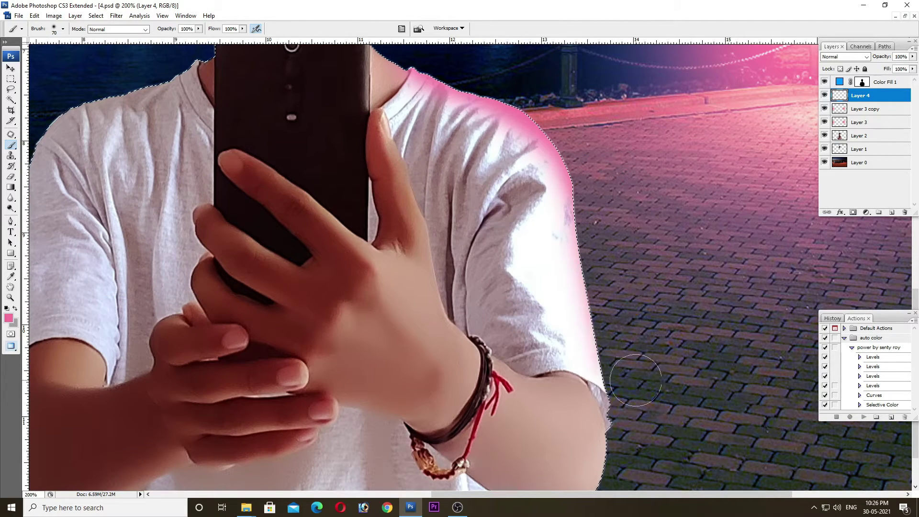
mouse_move(635, 380)
mouse_down()
mouse_move(615, 236)
mouse_move(584, 154)
mouse_move(647, 415)
mouse_up()
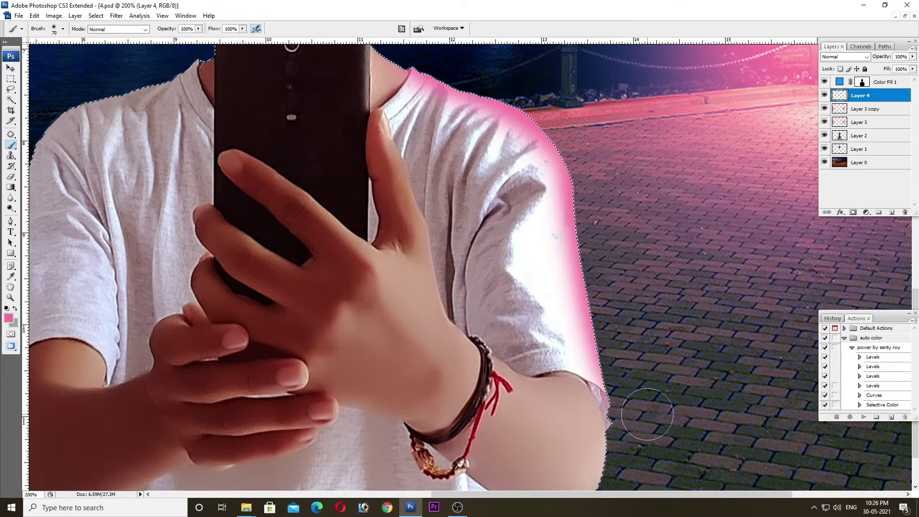
drag(571, 139, 695, 341)
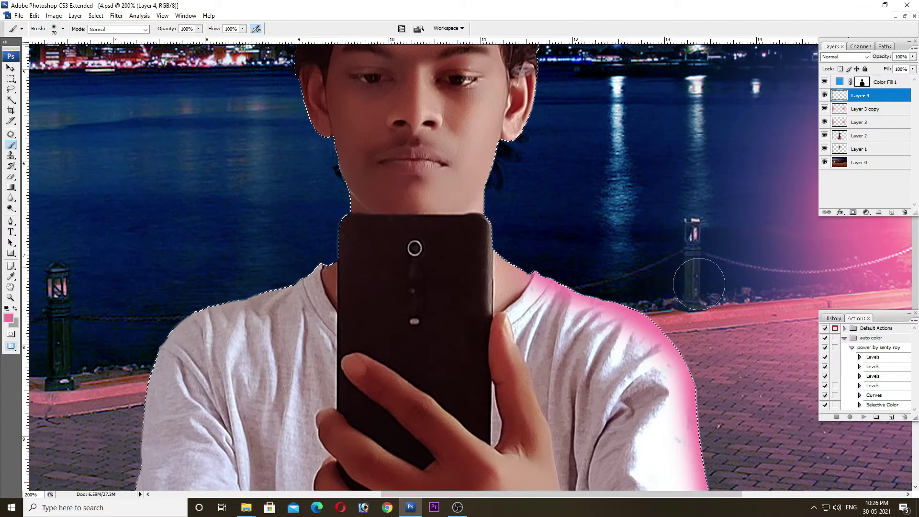
key(bracketleft)
key(bracketleft)
key(bracketleft)
key(bracketleft)
key(bracketleft)
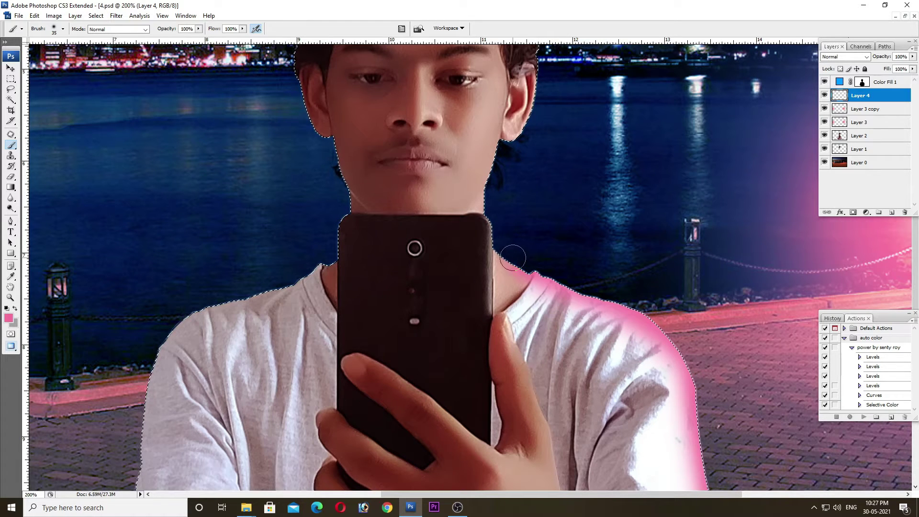
key(bracketleft)
mouse_move(490, 232)
mouse_down()
mouse_move(483, 199)
mouse_move(500, 140)
mouse_up()
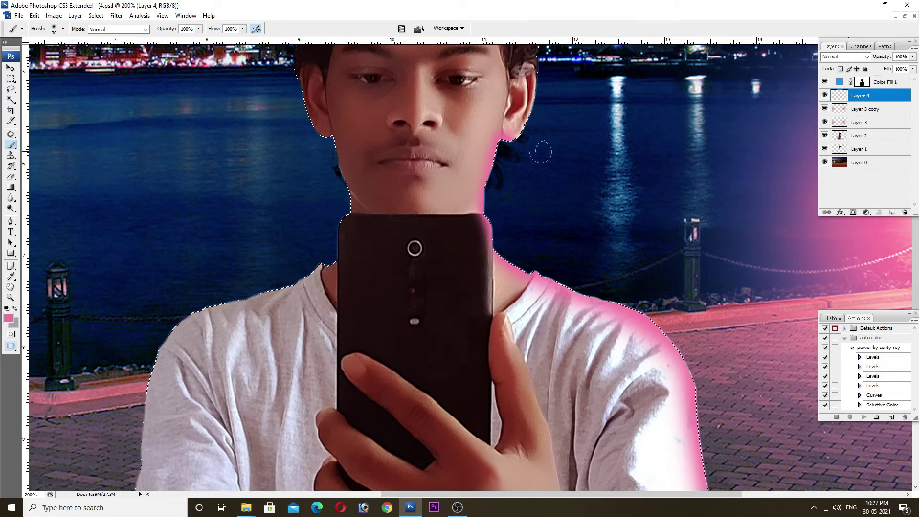
Paint pink glow up the jaw, ear and right hair edge with a 35-45 px brush.
drag(601, 134, 616, 296)
key(bracketright)
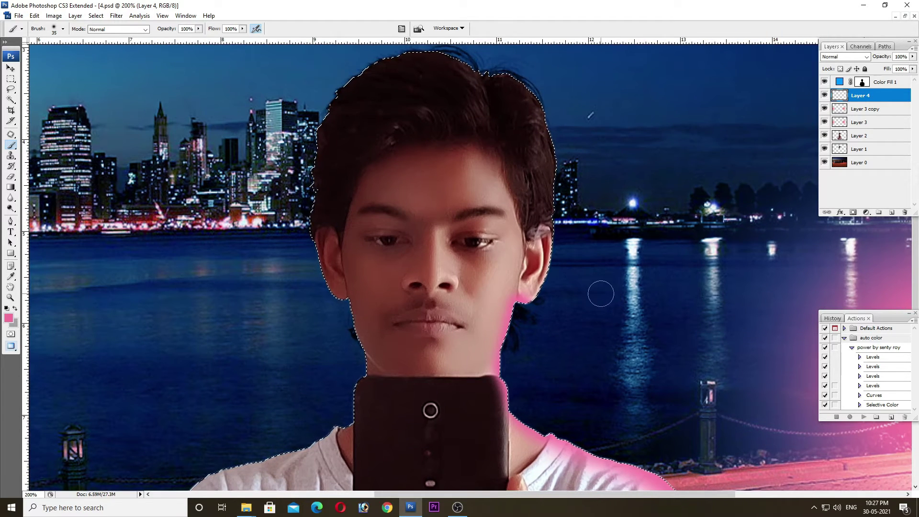
drag(542, 312, 568, 208)
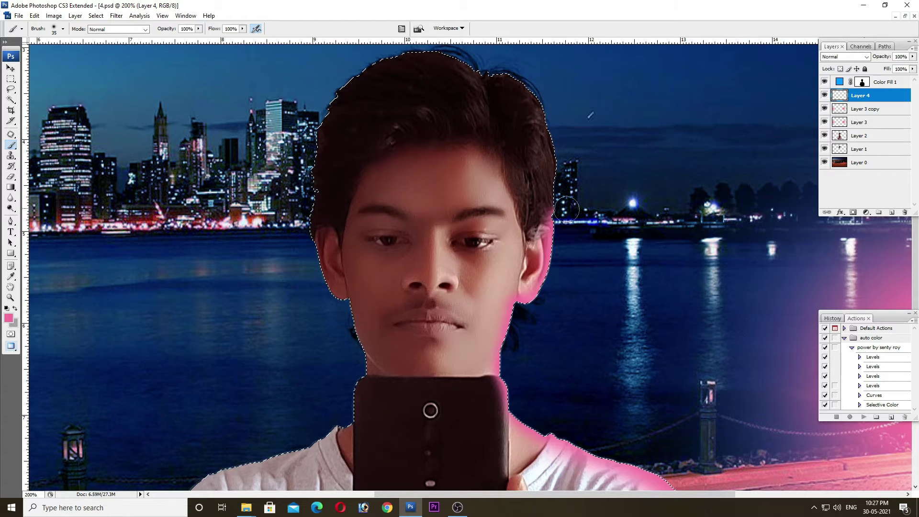
key(bracketright)
drag(568, 208, 491, 53)
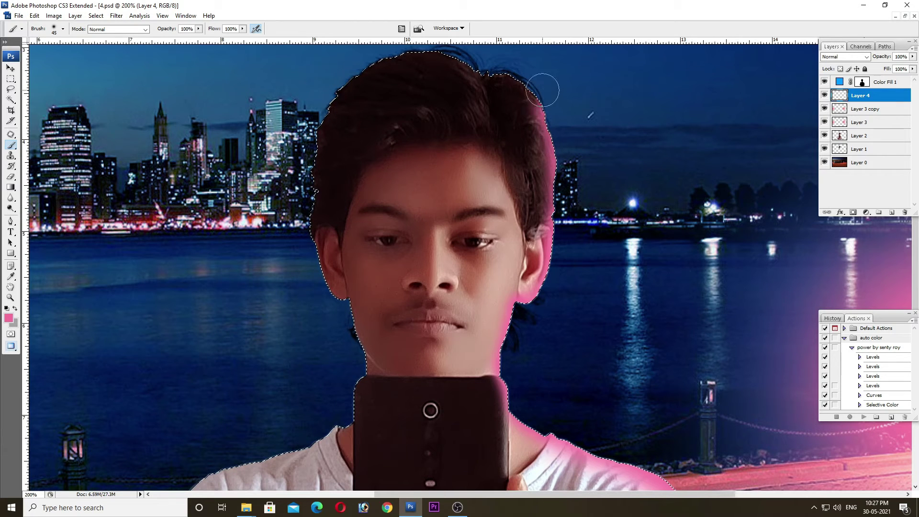
Paint pink glow along the left shoulder and left shirt edge with a 50 px brush.
key(ctrl+minus)
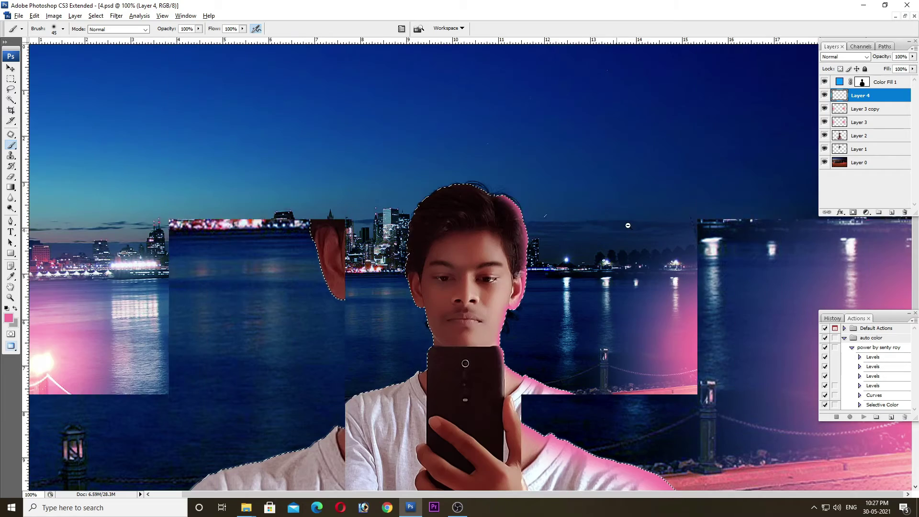
drag(608, 410, 612, 282)
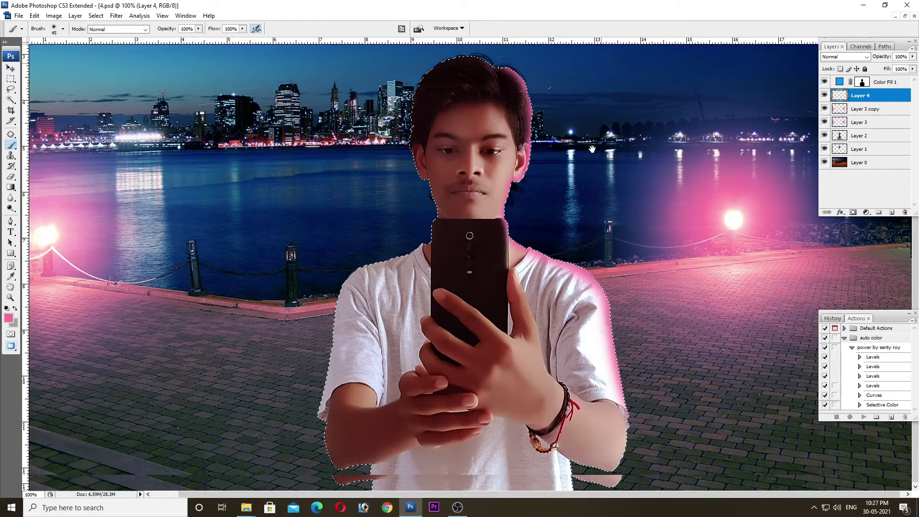
key(bracketright)
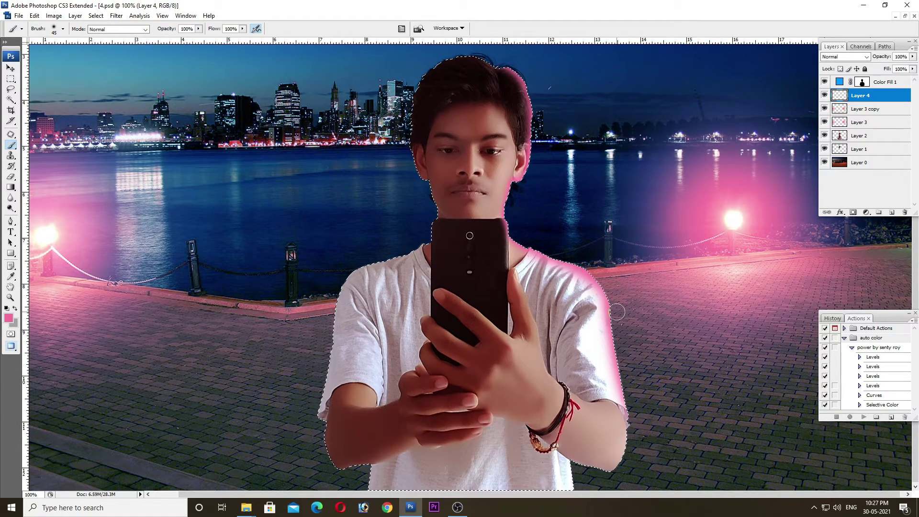
key(bracketright)
key(bracketleft)
drag(383, 258, 348, 272)
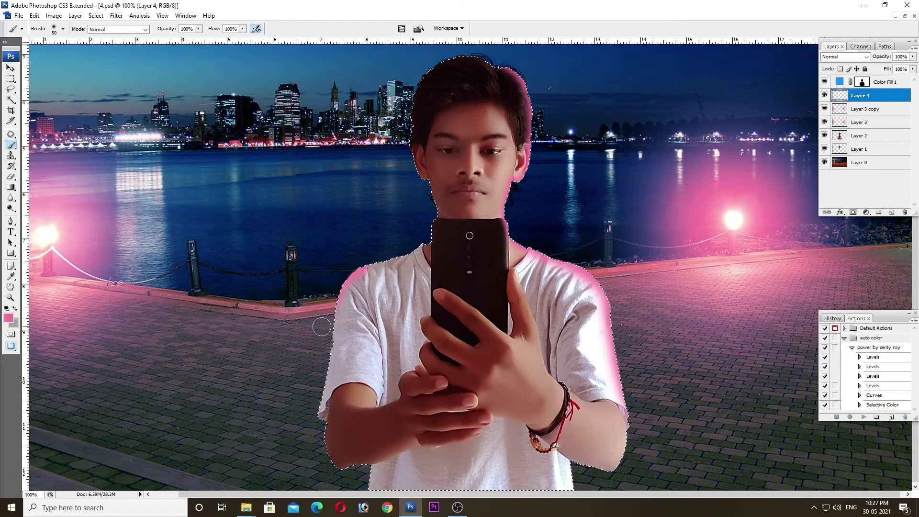
drag(322, 327, 371, 254)
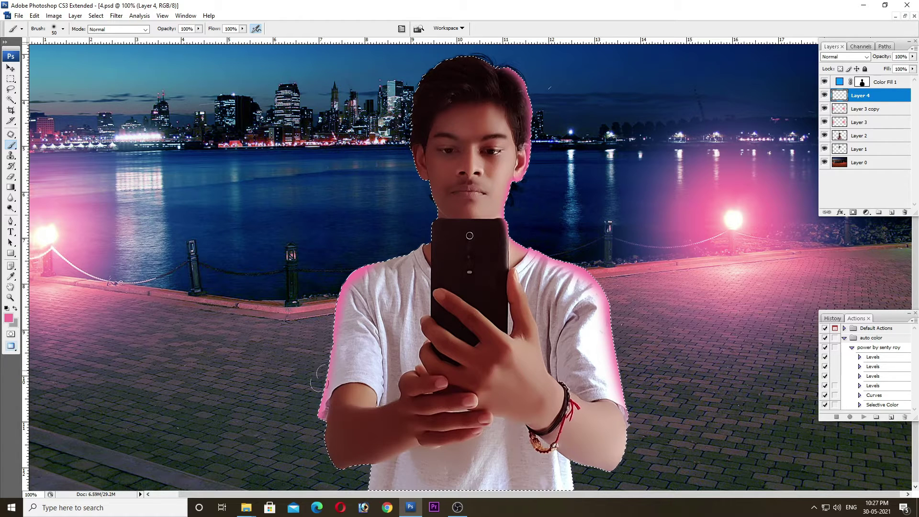
drag(325, 369, 332, 311)
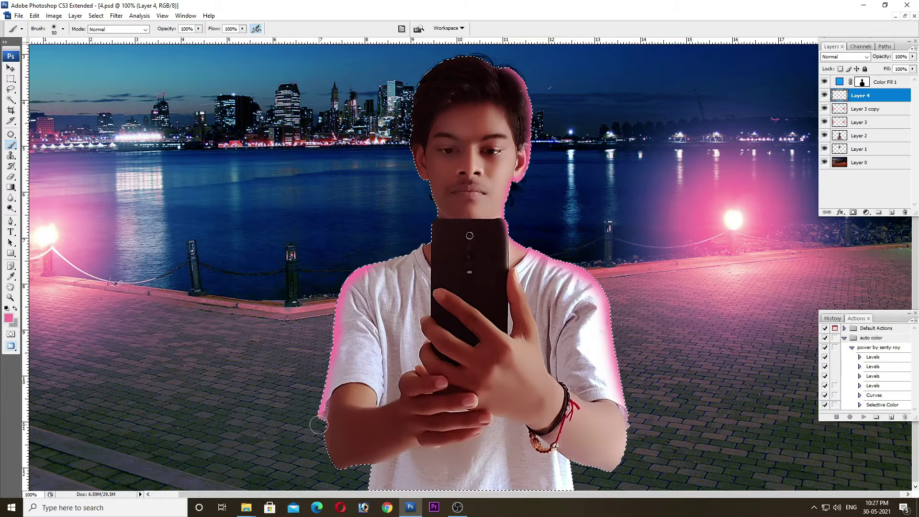
Paint pink glow along the lower-left shirt edge.
key(bracketleft)
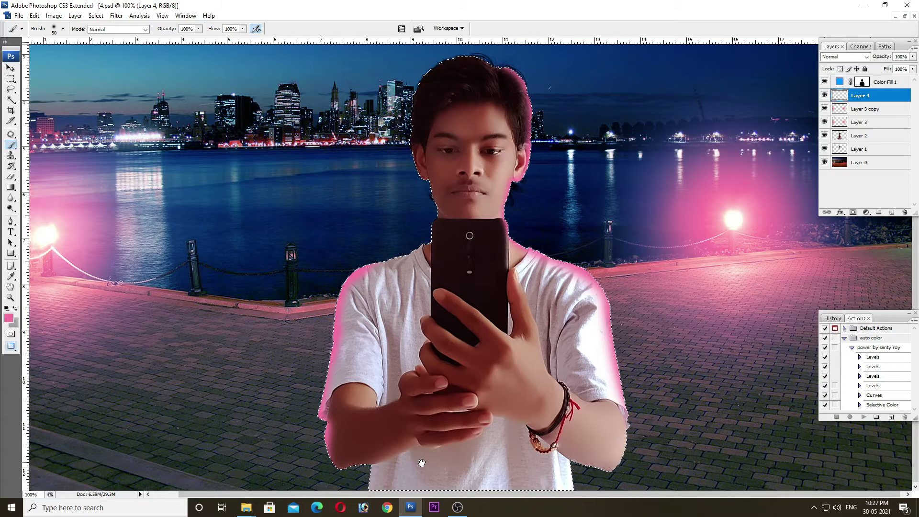
scroll(354, 468, left, 1)
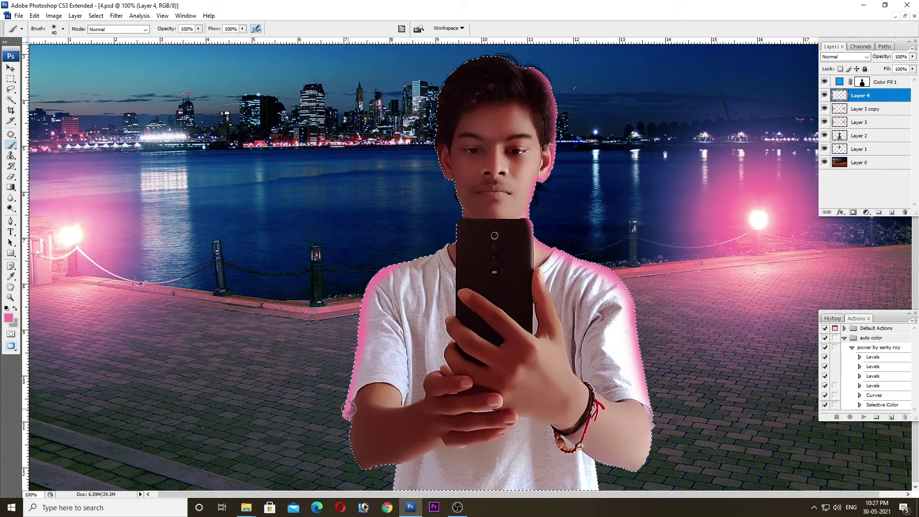
key(bracketright)
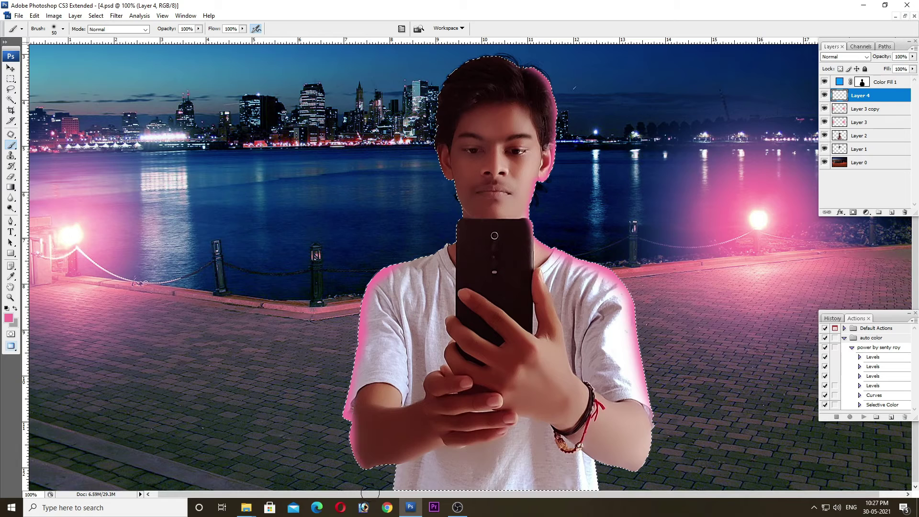
drag(369, 492, 386, 472)
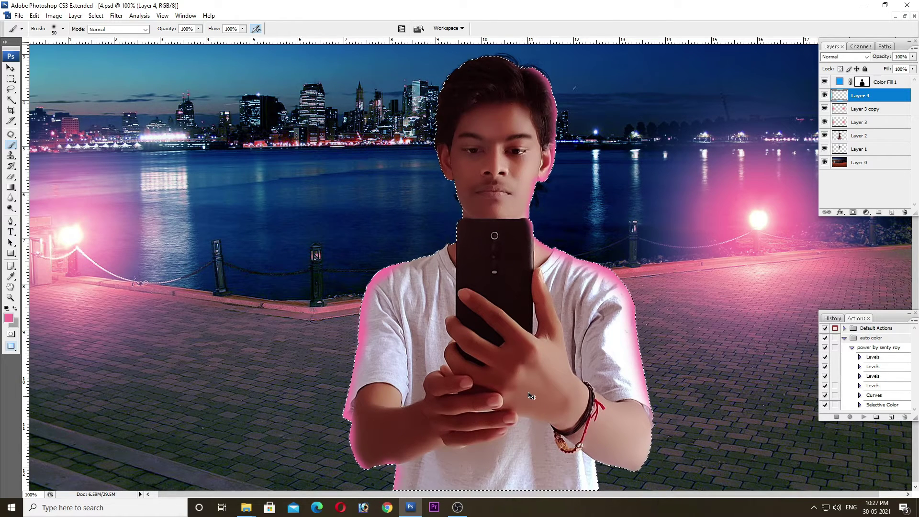
Paint pink glow along the left hair edge with a 30 px brush.
drag(519, 312, 529, 206)
key(f)
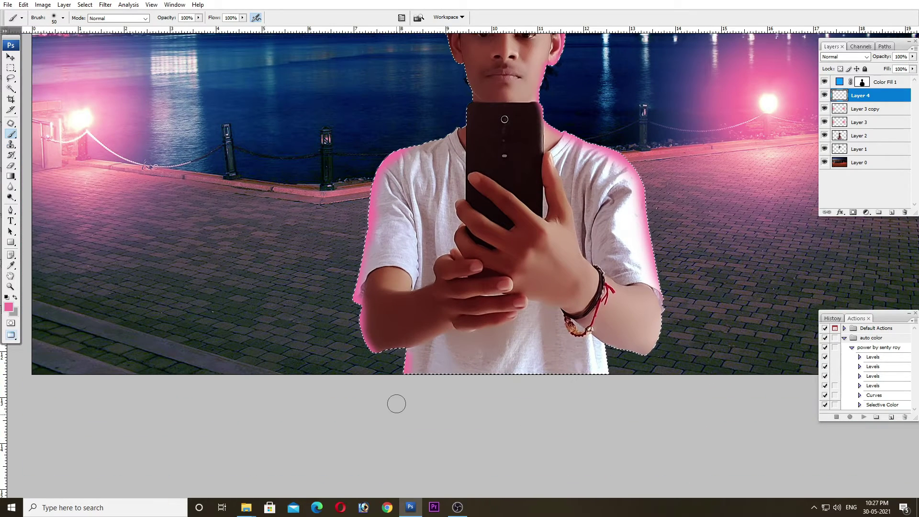
key(bracketright)
key(bracketright)
key(bracketright)
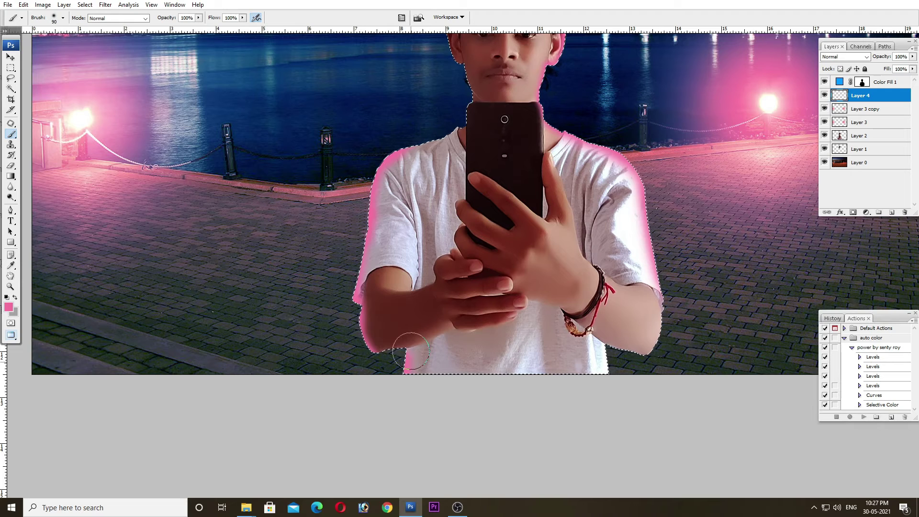
key(bracketleft)
key(bracketleft)
key(bracketleft)
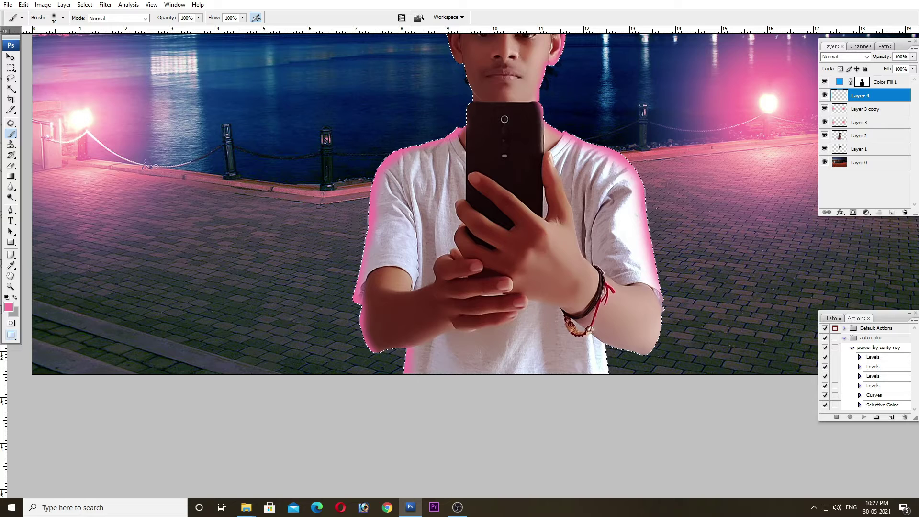
scroll(449, 245, up, 5)
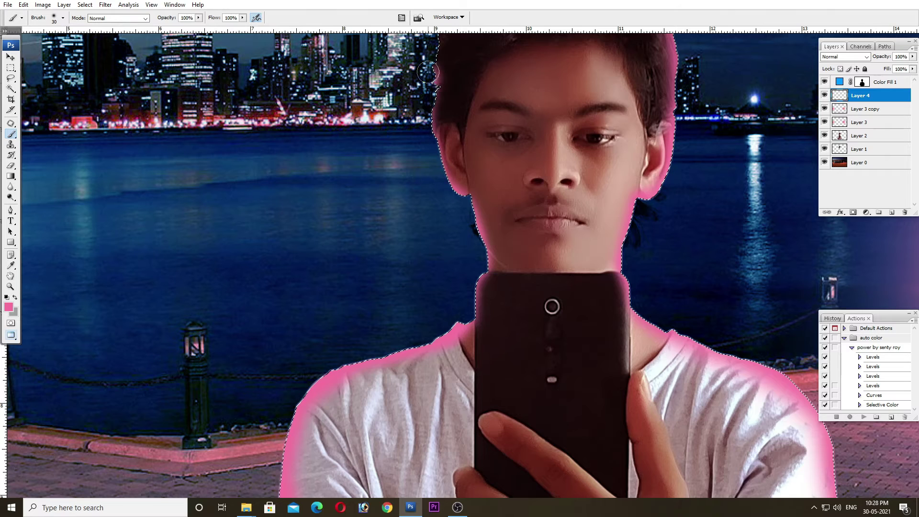
scroll(425, 143, up, 5)
drag(425, 264, 497, 125)
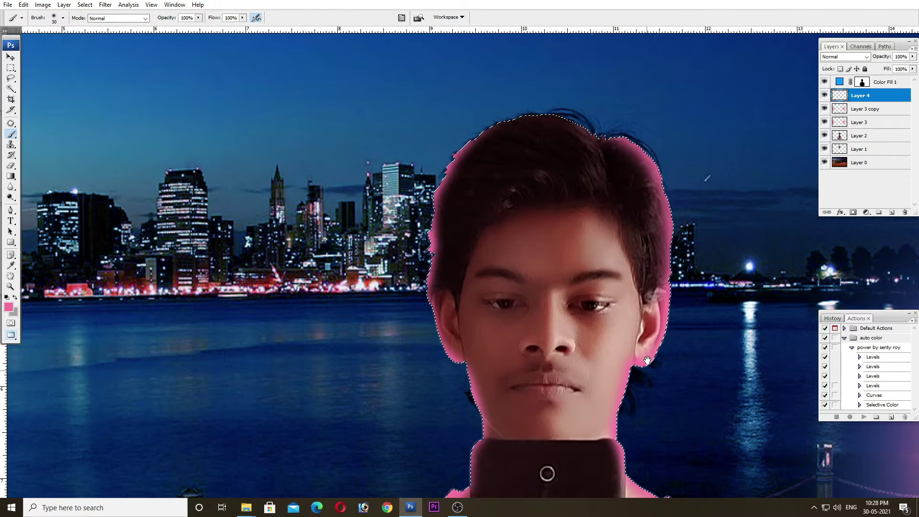
Strengthen the pink glow on the right neck edge and zoom out toward the whole image.
drag(647, 361, 616, 205)
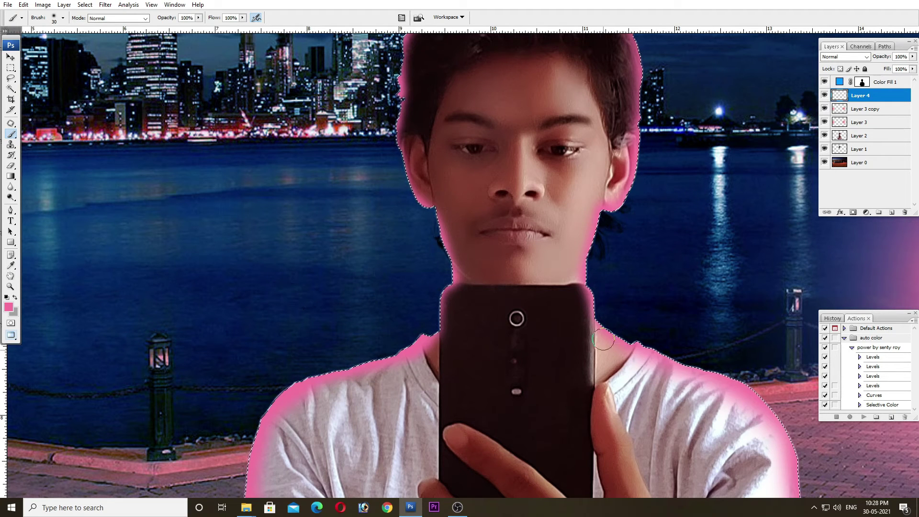
drag(582, 278, 590, 230)
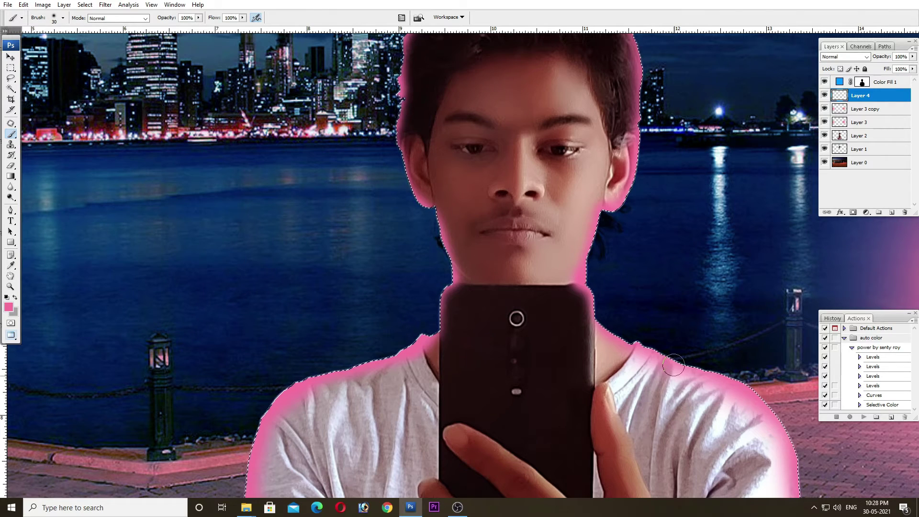
alt+click(614, 355)
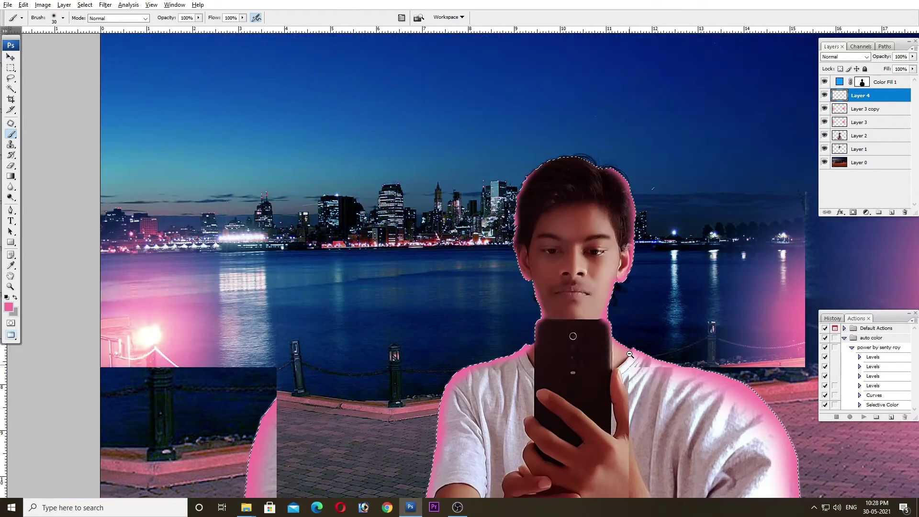
alt+click(629, 354)
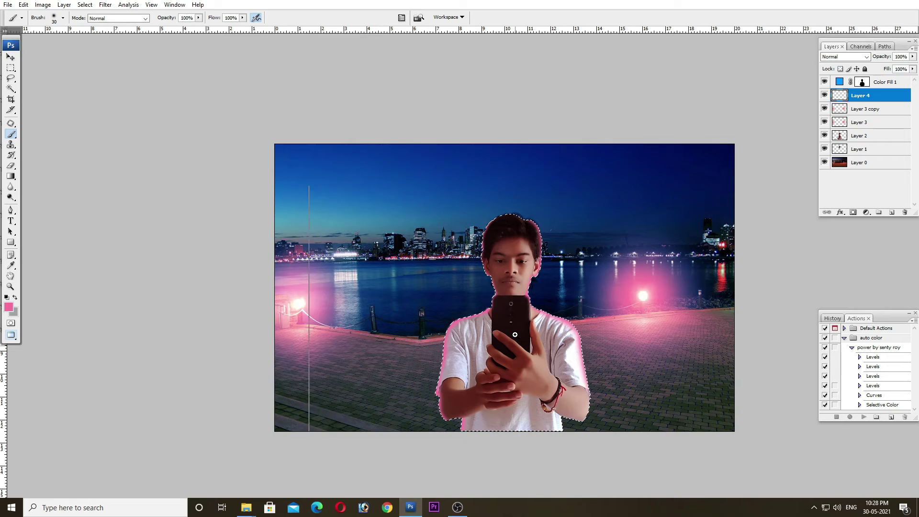
Paint pink glow along the right elbow's lower edge, redoing the first stroke.
ctrl+click(629, 354)
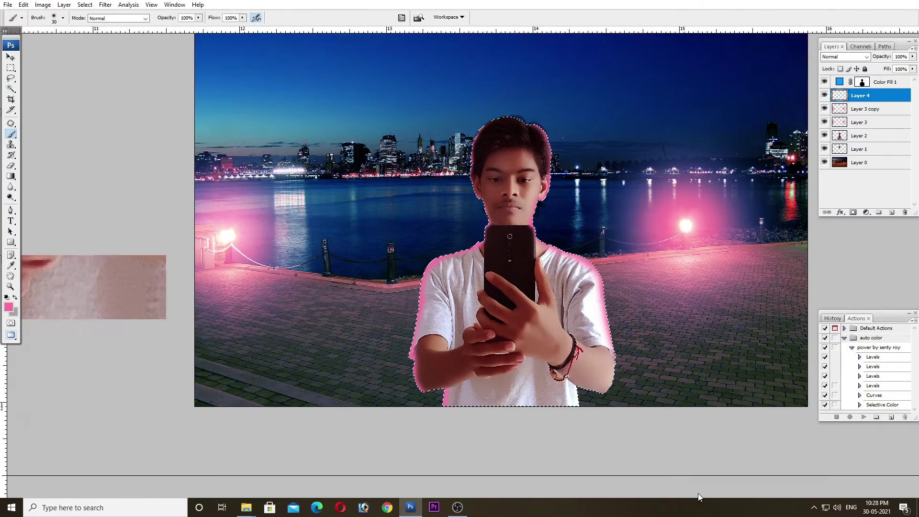
ctrl+click(609, 445)
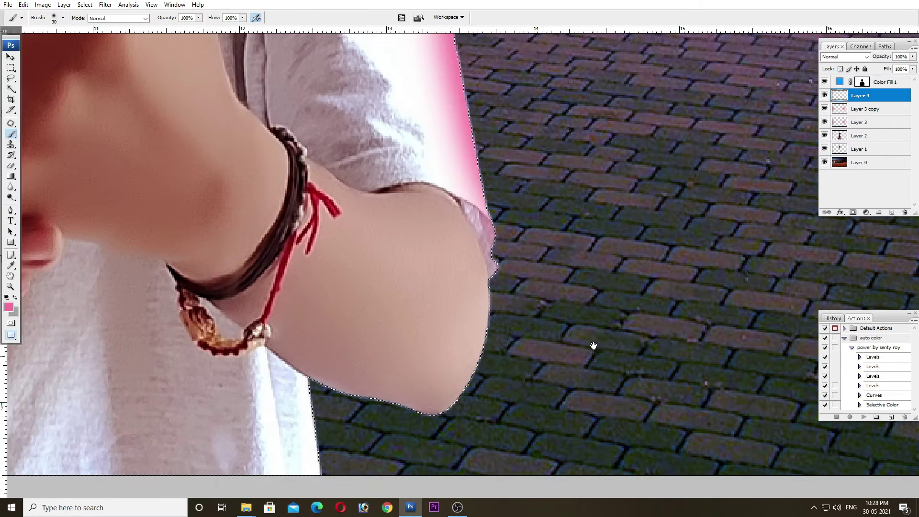
drag(508, 272, 389, 421)
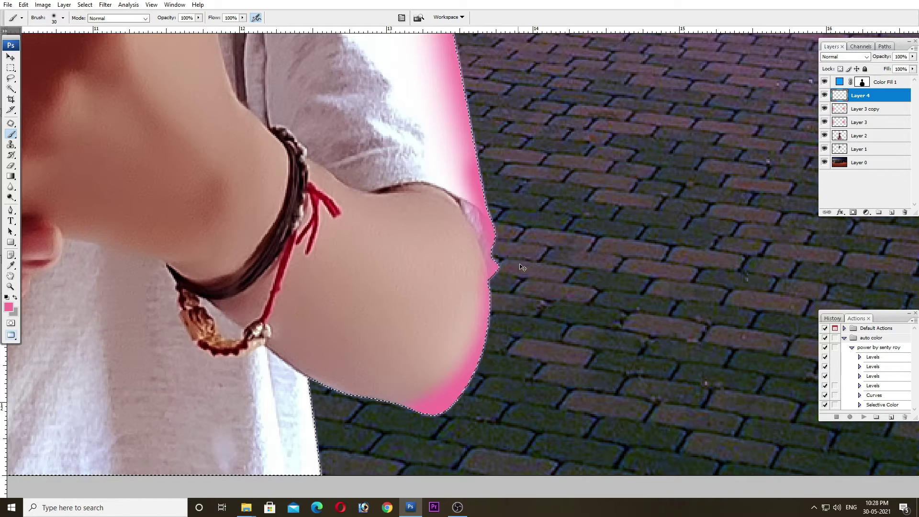
key(ctrl+z)
drag(497, 279, 433, 431)
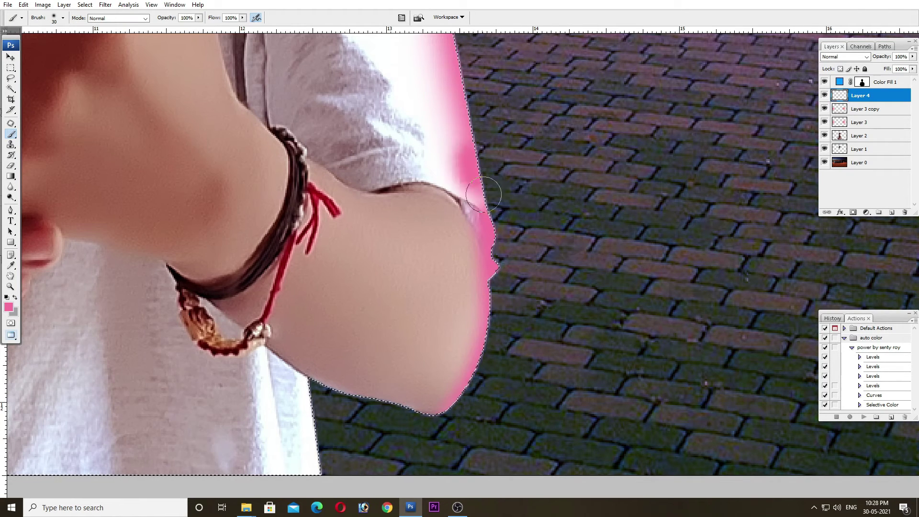
key(bracketright)
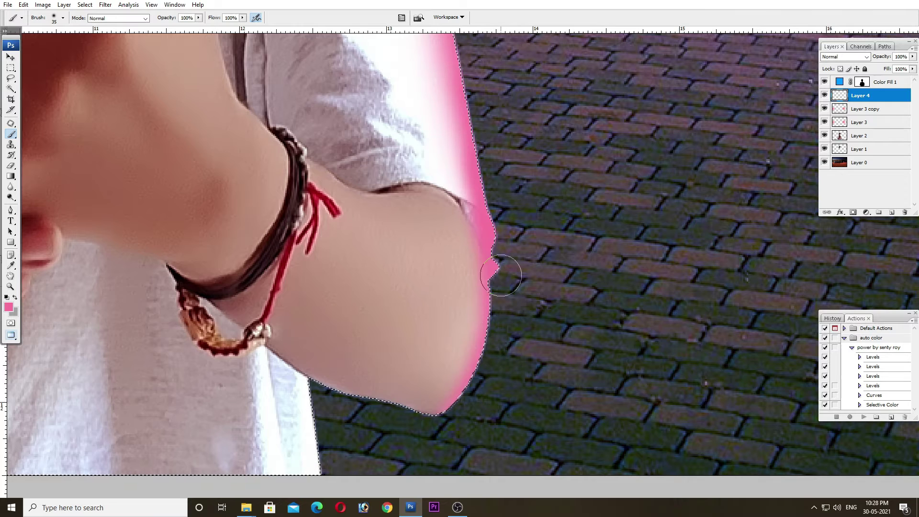
Paint pink up the shirt's right edge and zoom back out to the whole composite.
drag(394, 446, 485, 258)
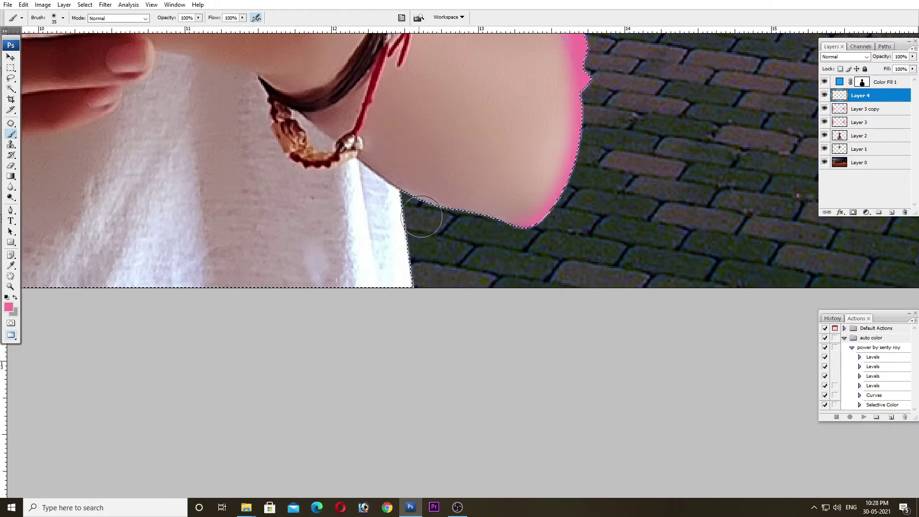
key(bracketleft)
key(bracketleft)
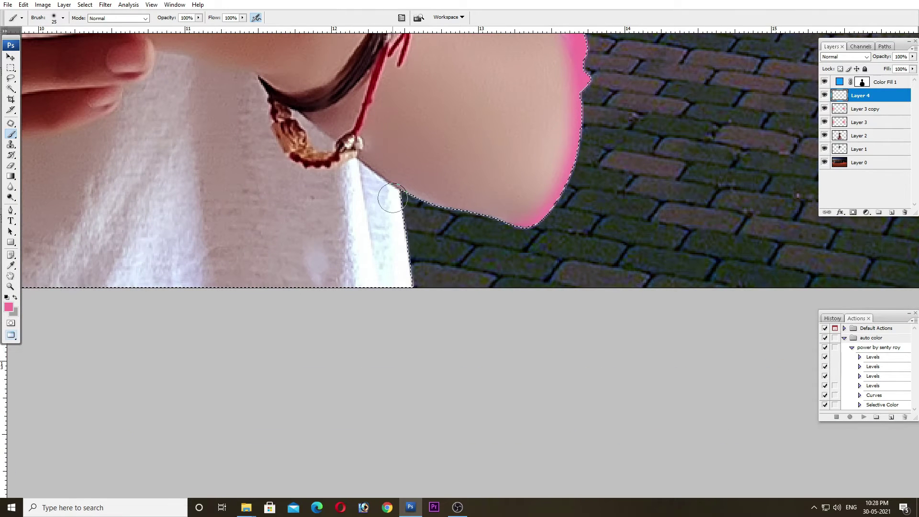
drag(394, 191, 410, 311)
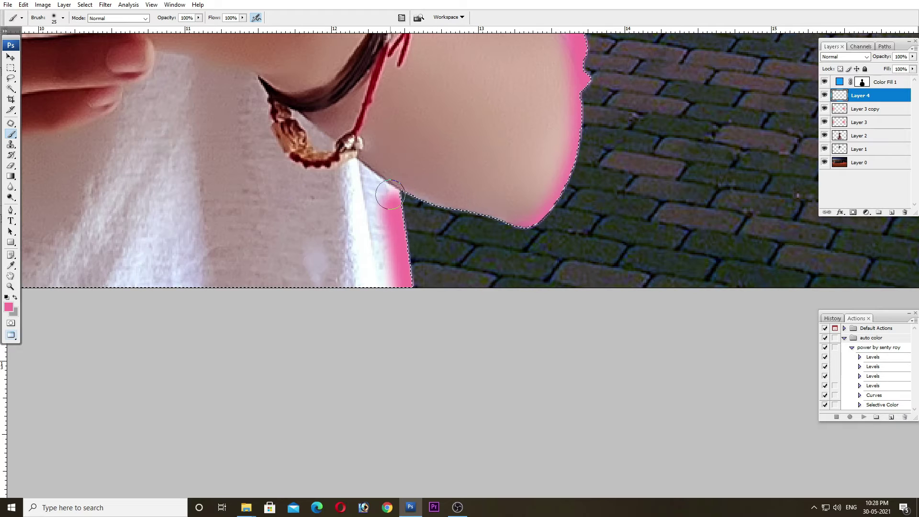
drag(392, 190, 377, 177)
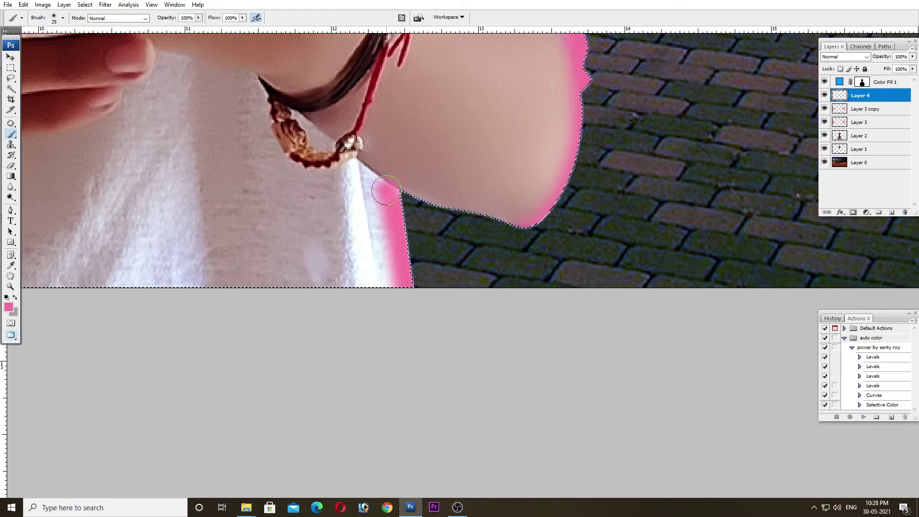
ctrl+alt+click(541, 302)
mouse_move(334, 182)
mouse_down()
mouse_move(653, 341)
mouse_move(569, 276)
mouse_up()
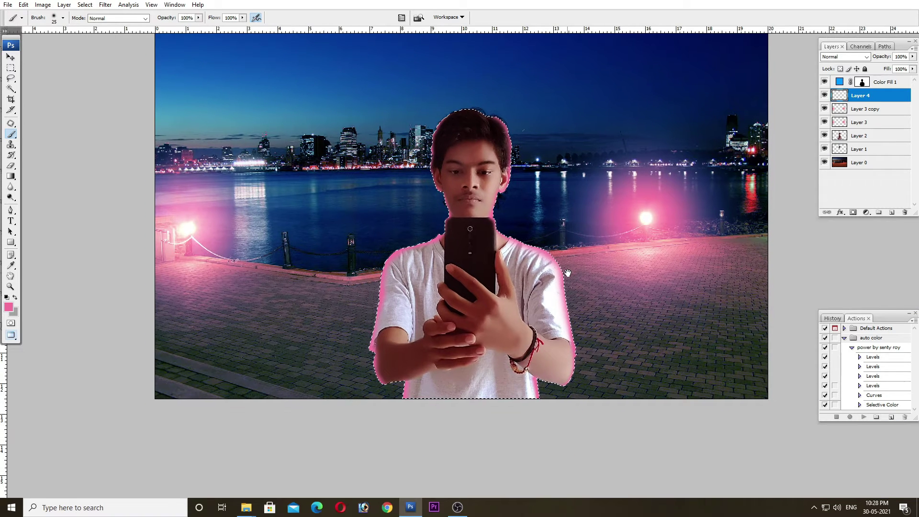
Deselect and set Layer 4's blend mode to Overlay.
key(ctrl+d)
key(v)
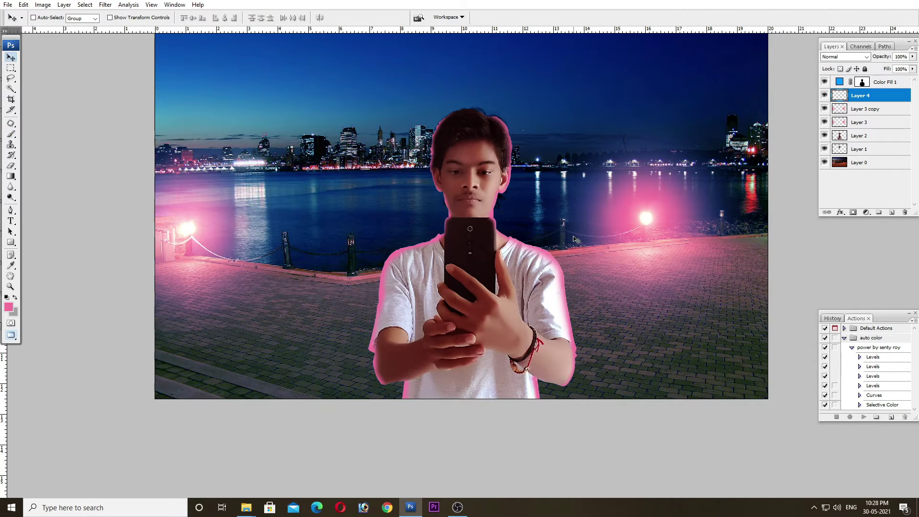
click(851, 61)
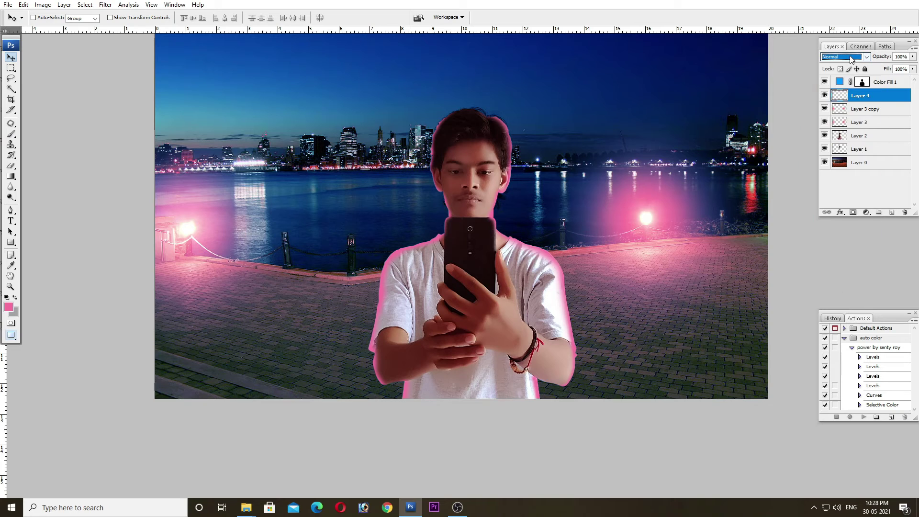
key(Down)
key(Down)
key(Down)
key(Down)
key(Down)
key(Down)
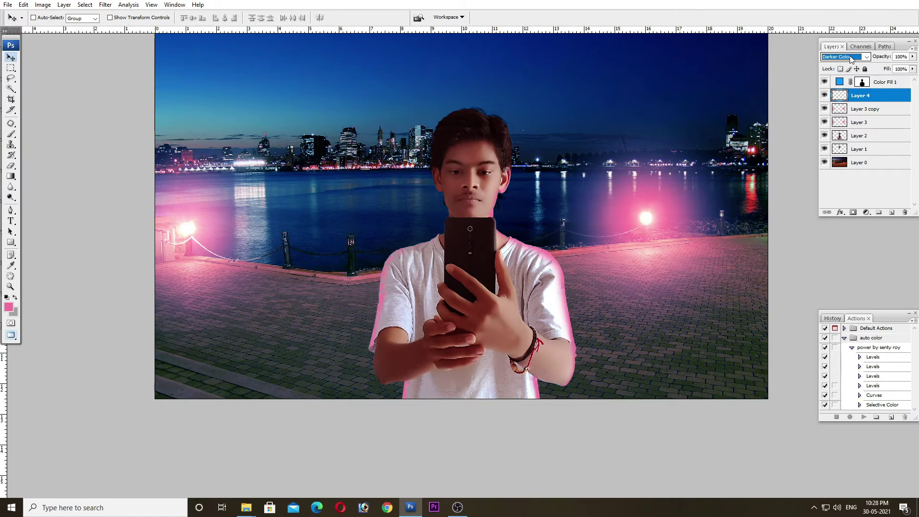
key(Down)
key(Down)
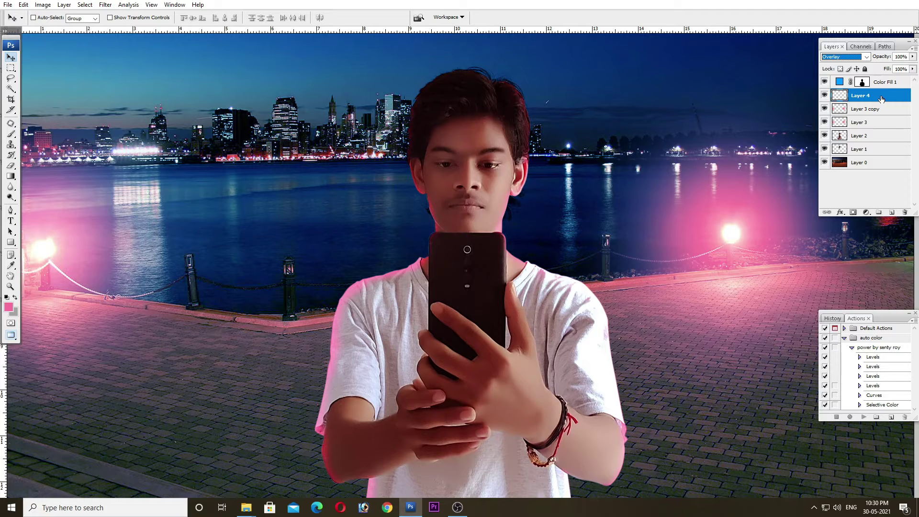
Duplicate Layer 4 and move the copy down to just above Layer 0.
right_click(881, 98)
click(861, 130)
click(555, 156)
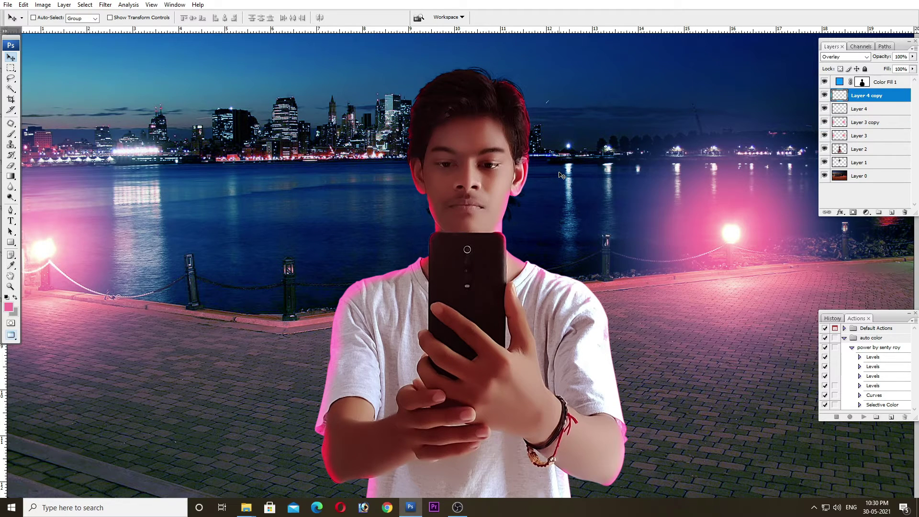
key(ctrl+bracketleft)
key(ctrl+bracketleft)
key(ctrl+bracketleft)
key(ctrl+bracketleft)
key(ctrl+bracketleft)
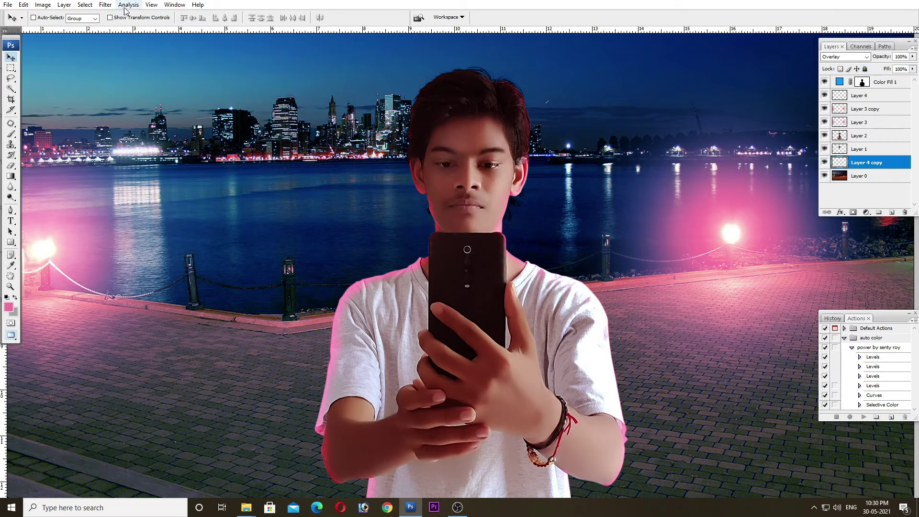
click(105, 5)
Apply a 5.5 px Gaussian Blur to Layer 4 copy.
click(251, 138)
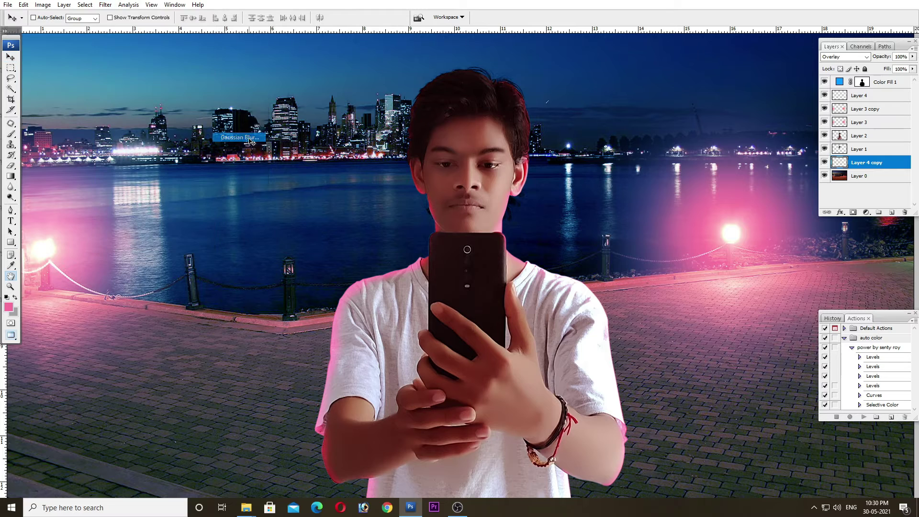
mouse_move(346, 99)
mouse_down()
mouse_move(211, 72)
mouse_move(228, 70)
mouse_up()
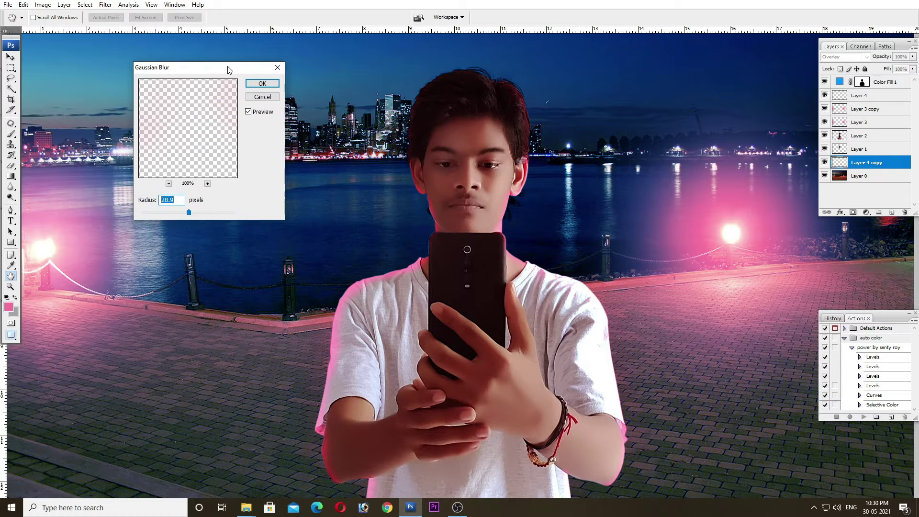
mouse_move(190, 212)
mouse_down()
mouse_move(142, 213)
mouse_move(195, 213)
mouse_up()
key(v)
key(Return)
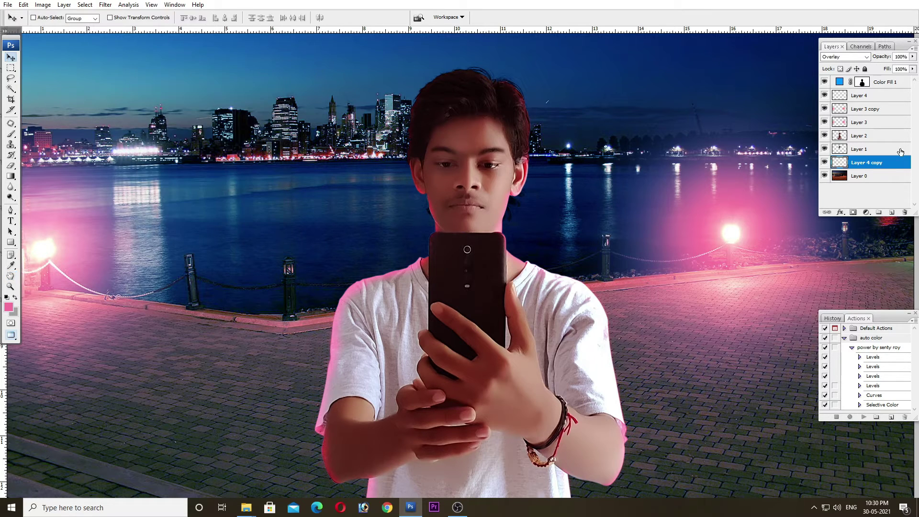
Duplicate Layer 4 copy and merge both copies into one glow layer.
right_click(882, 165)
click(869, 194)
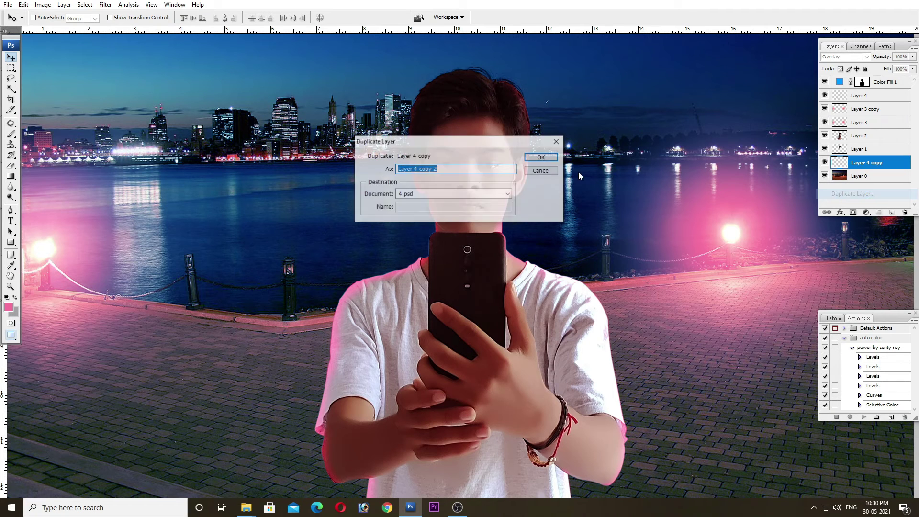
click(540, 159)
shift+click(864, 177)
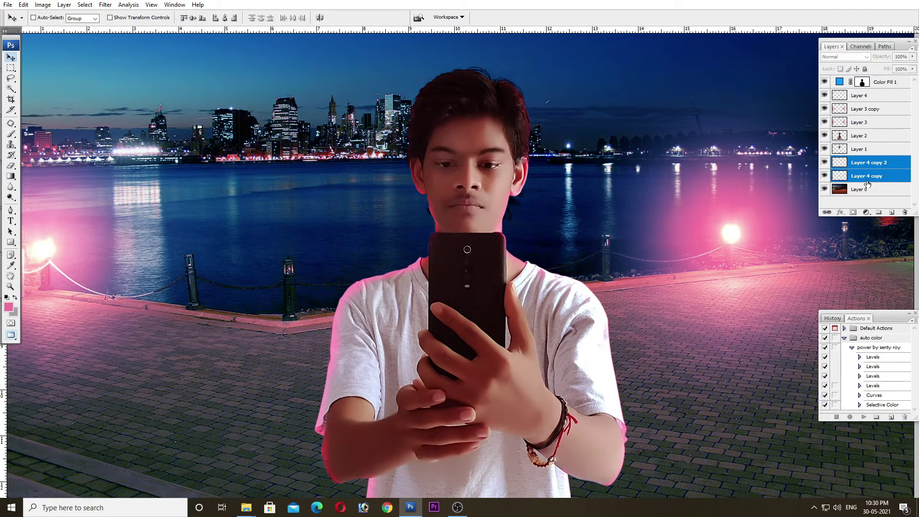
key(ctrl+e)
Apply a heavier 28.9 px Gaussian Blur to the merged pink glow.
click(105, 5)
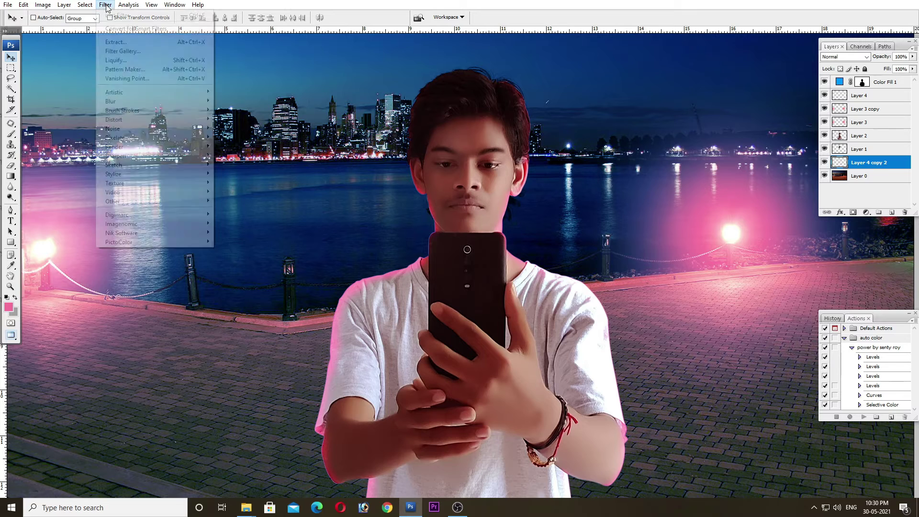
mouse_move(110, 101)
click(237, 137)
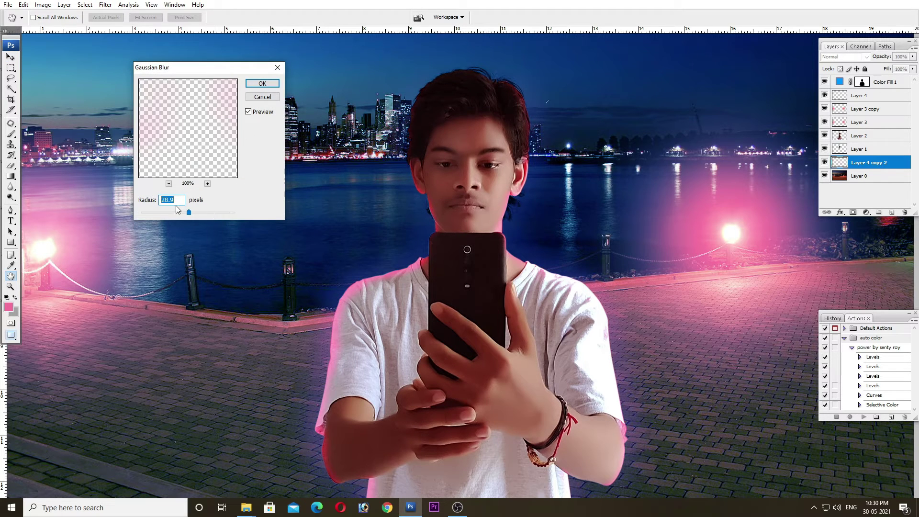
click(262, 83)
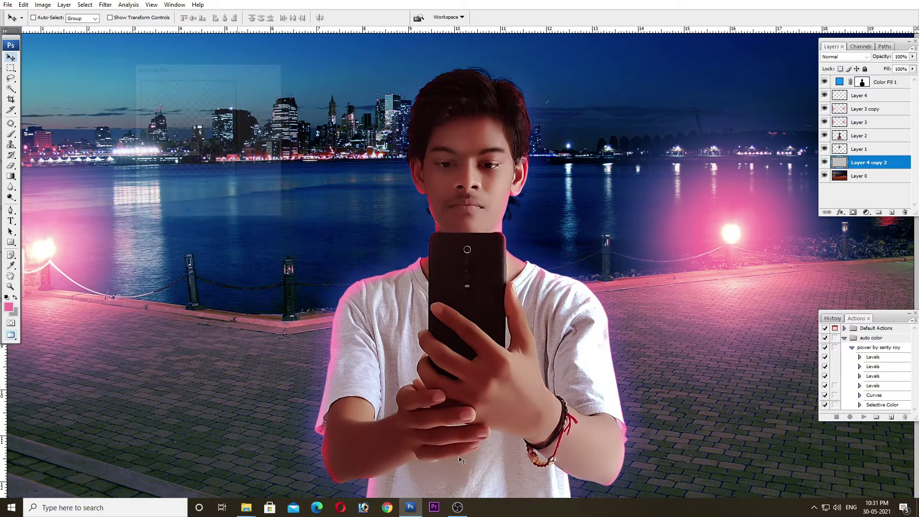
drag(436, 245, 514, 270)
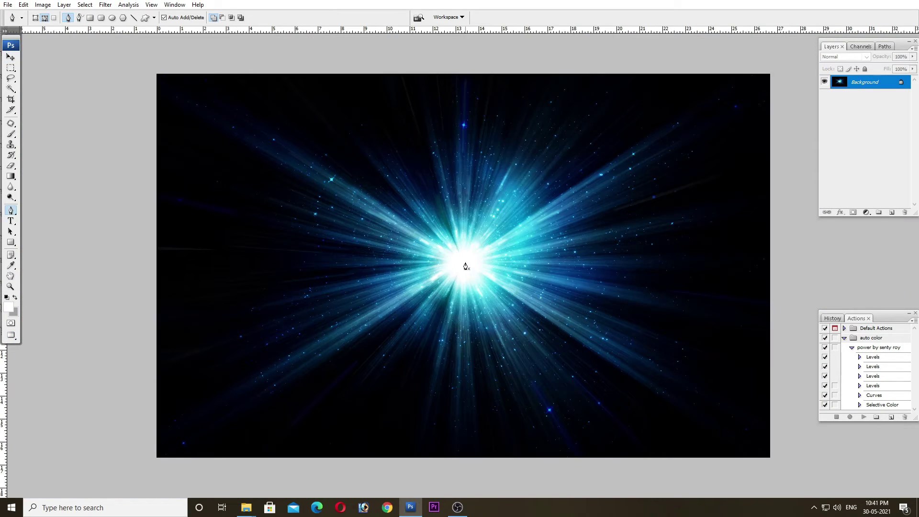
Draw a wedge-shaped Pen path over the burst's right rays, closing it at the centre.
click(679, 118)
click(706, 415)
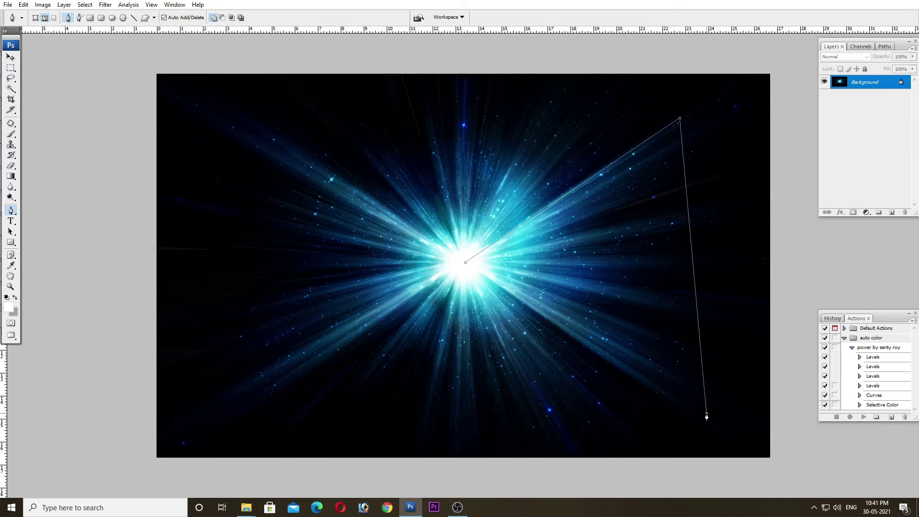
key(ctrl+z)
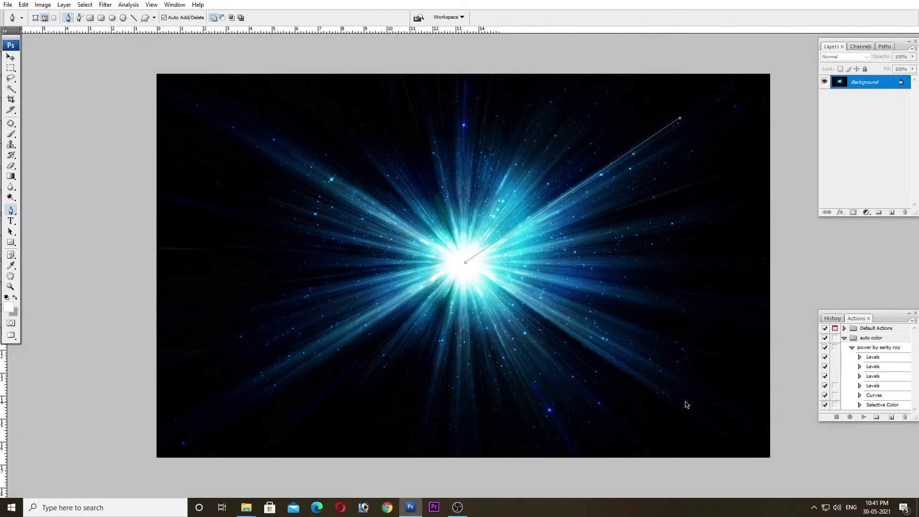
click(672, 404)
key(ctrl+z)
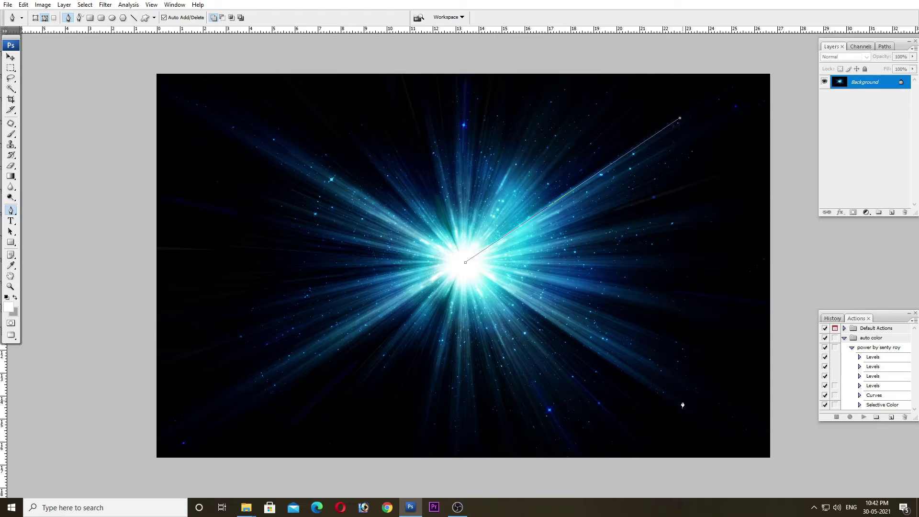
click(682, 400)
click(465, 264)
Make the wedge a feathered selection, copy it to a layer and drag it into 4.psd.
key(ctrl+Return)
key(ctrl+alt+d)
key(Return)
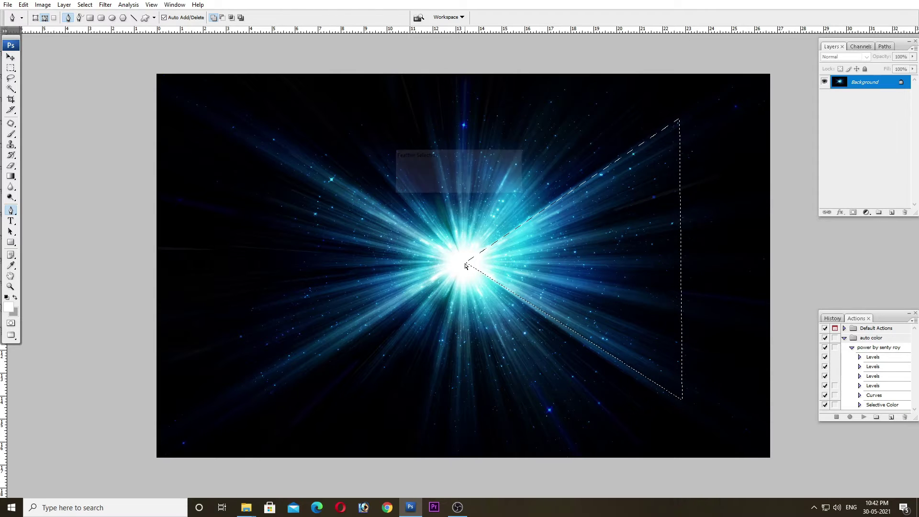
key(ctrl+j)
key(v)
key(f)
key(f)
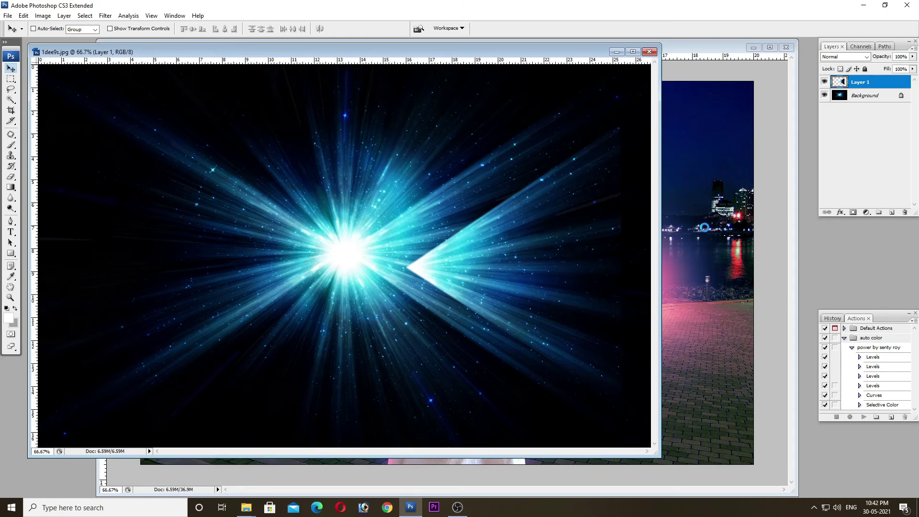
drag(527, 257, 708, 268)
drag(763, 309, 569, 269)
Rotate the wedge 90° CCW, scale it to 60.3% and seat its tip on the phone.
key(ctrl+t)
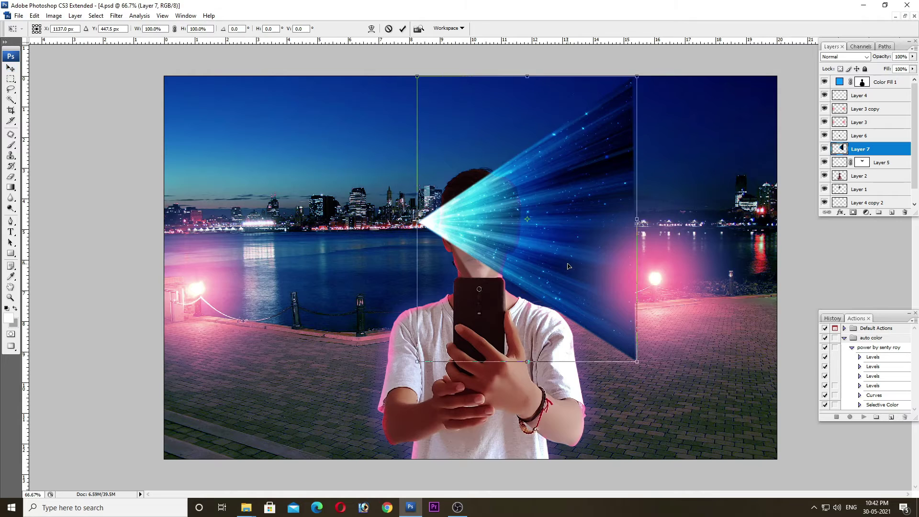
right_click(568, 266)
click(621, 371)
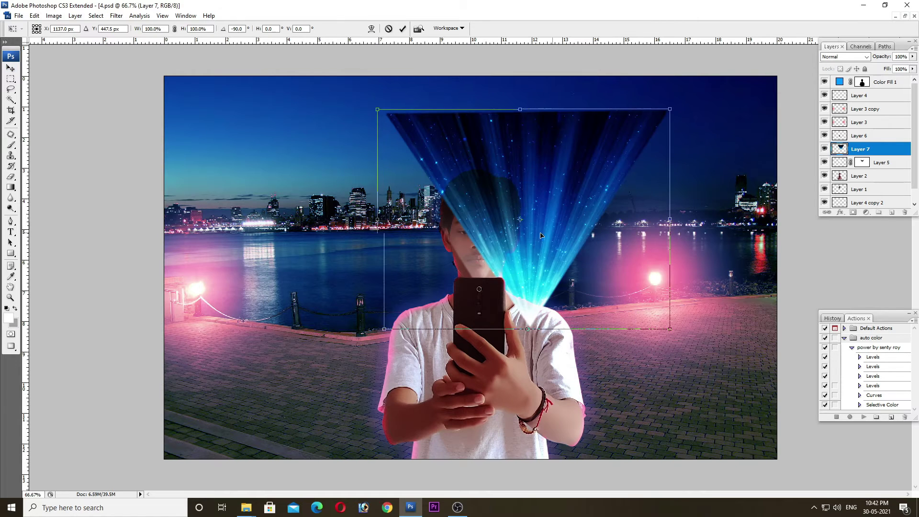
drag(550, 216, 506, 223)
drag(624, 117, 574, 170)
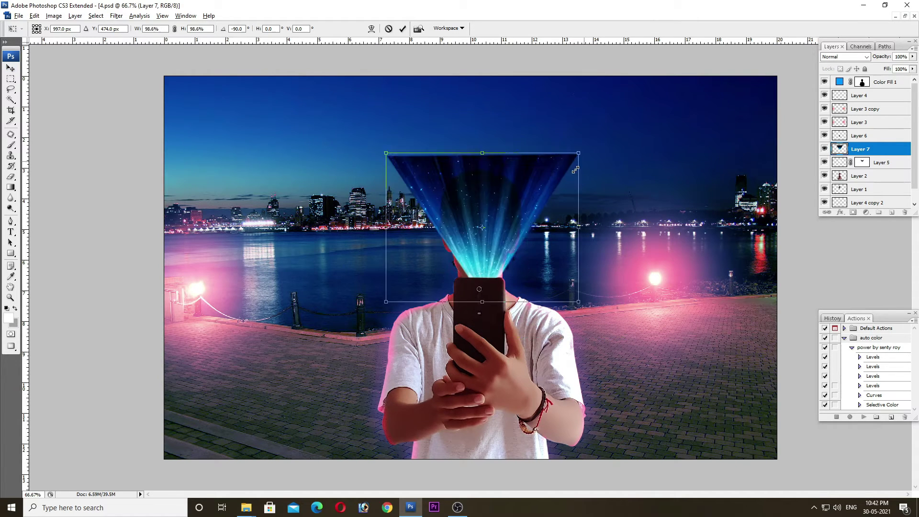
drag(533, 230, 524, 220)
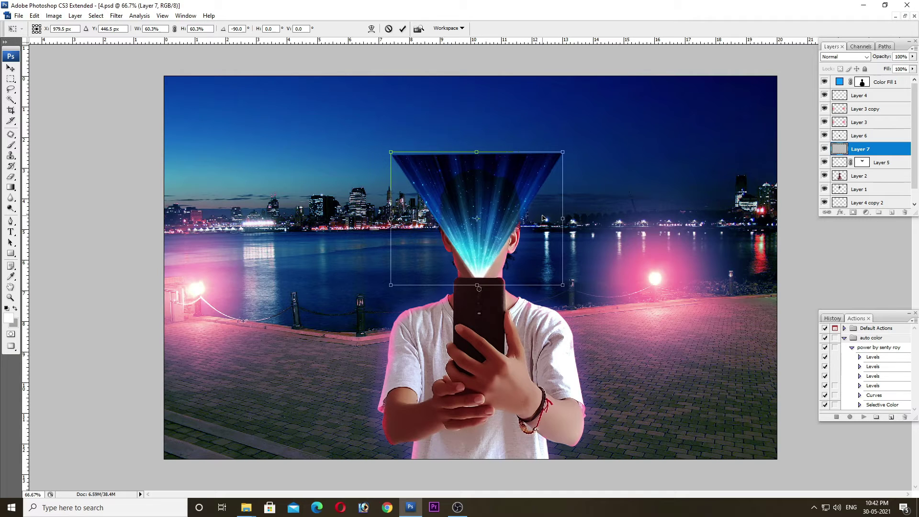
key(Return)
Zoom in on the wedge, hide Layer 5 and set Layer 7 to Lighten blending.
ctrl+click(498, 225)
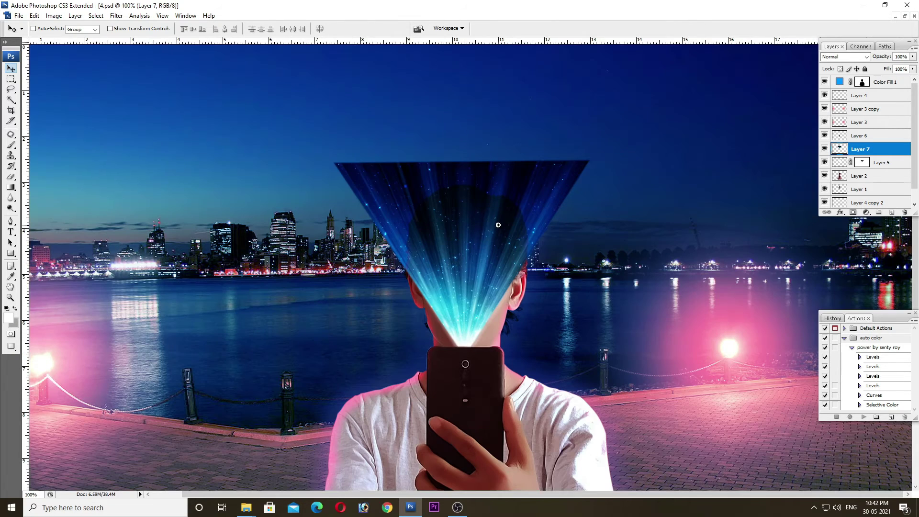
click(824, 162)
click(843, 57)
scroll(843, 58, down, 7)
Set Layer 7 to Screen, add a layer mask and gradient-fade the rays above the head.
scroll(843, 58, down, 1)
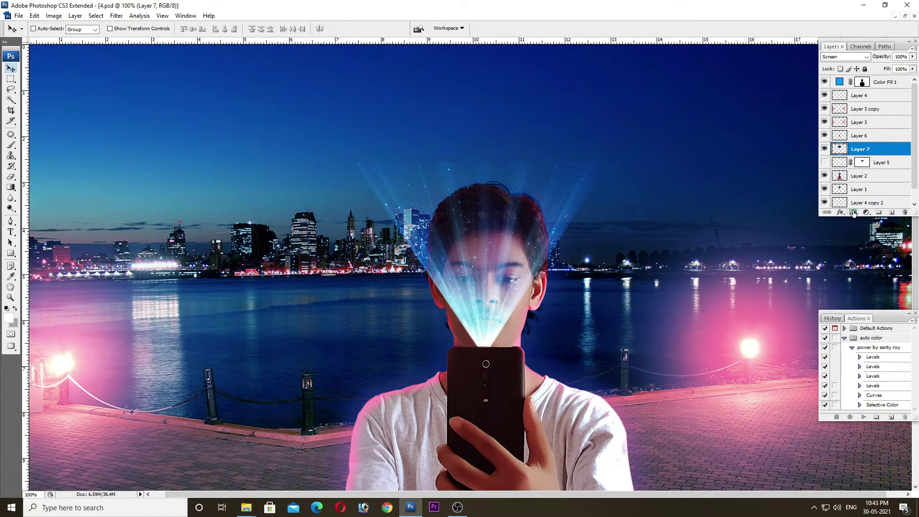
click(853, 213)
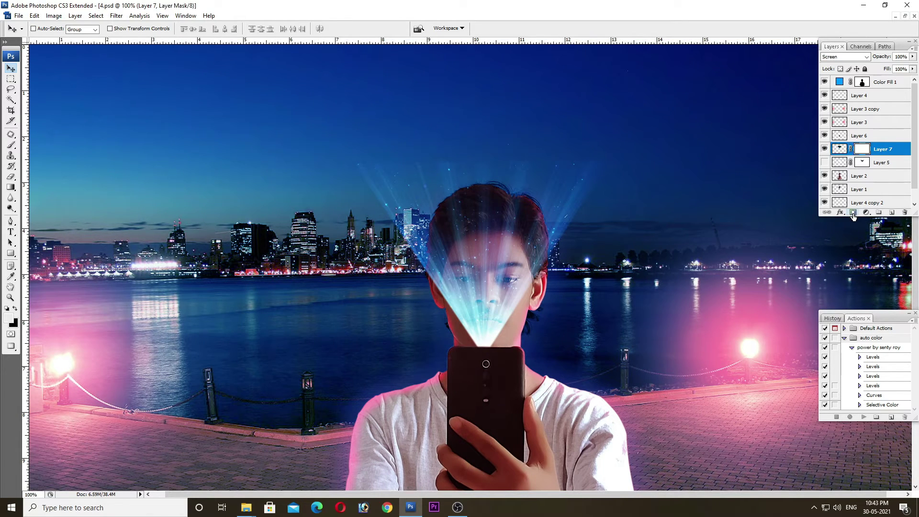
key(g)
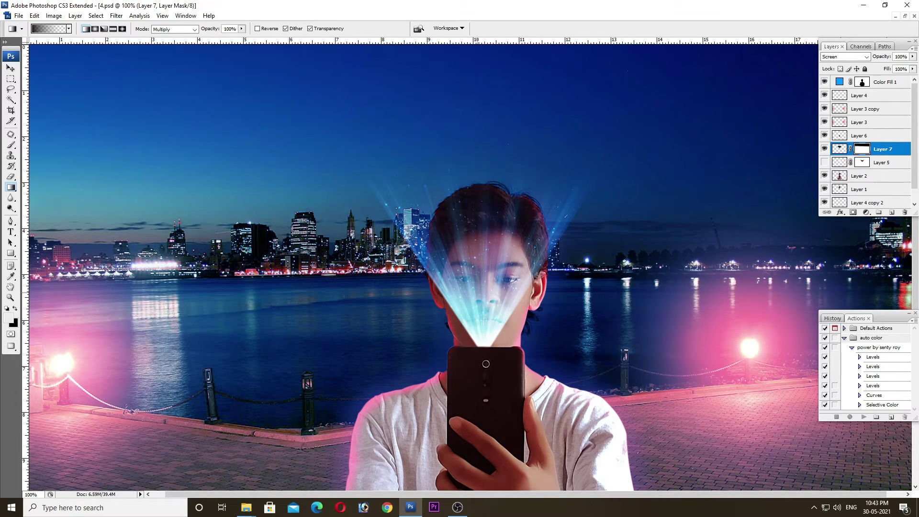
drag(541, 201, 479, 290)
key(v)
alt+click(551, 302)
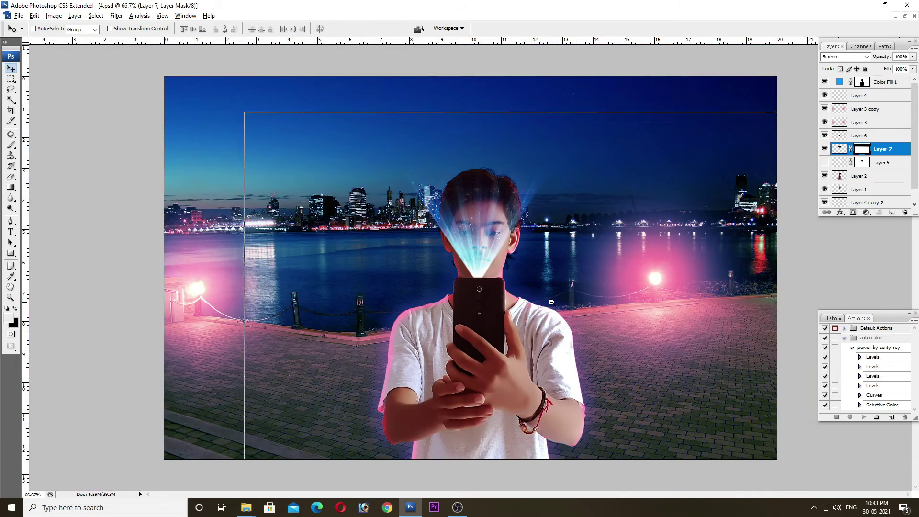
ctrl+click(495, 261)
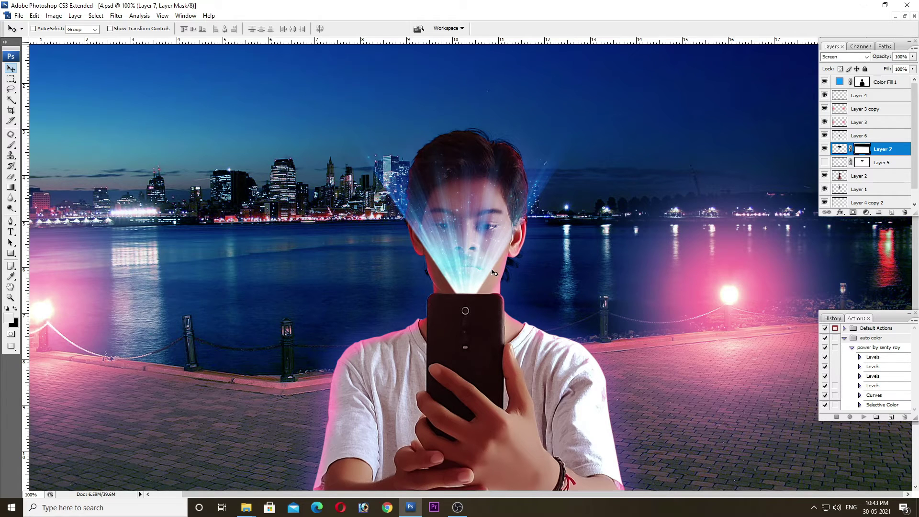
Distort and warp the beam, pulling its lower left and right corners inward.
key(ctrl+t)
right_click(506, 260)
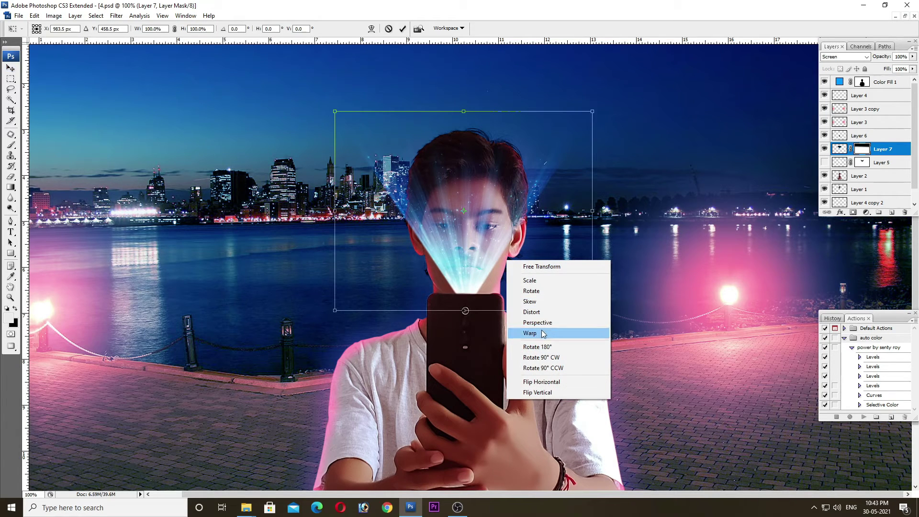
click(540, 312)
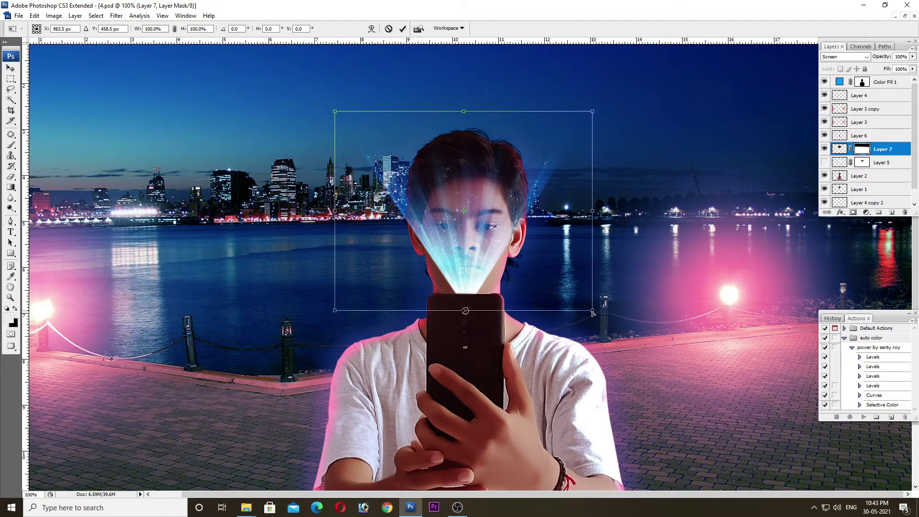
drag(593, 313, 583, 313)
right_click(544, 288)
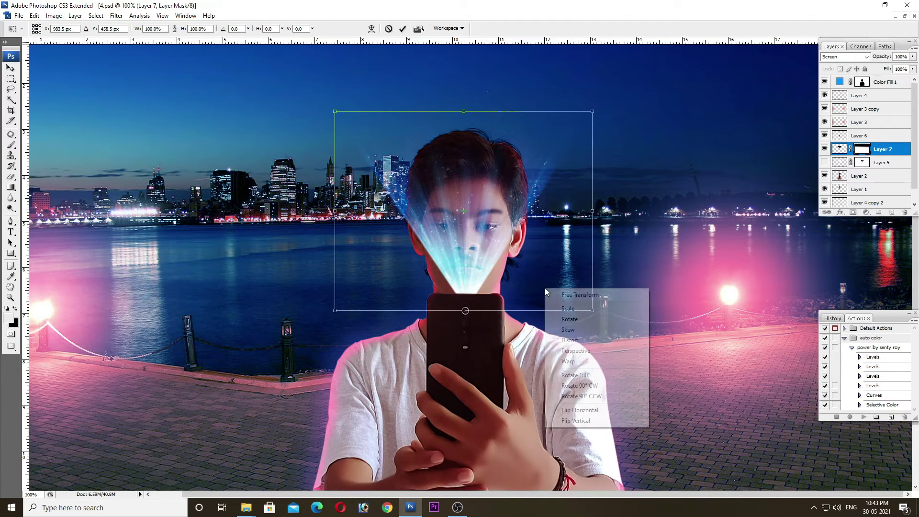
click(581, 363)
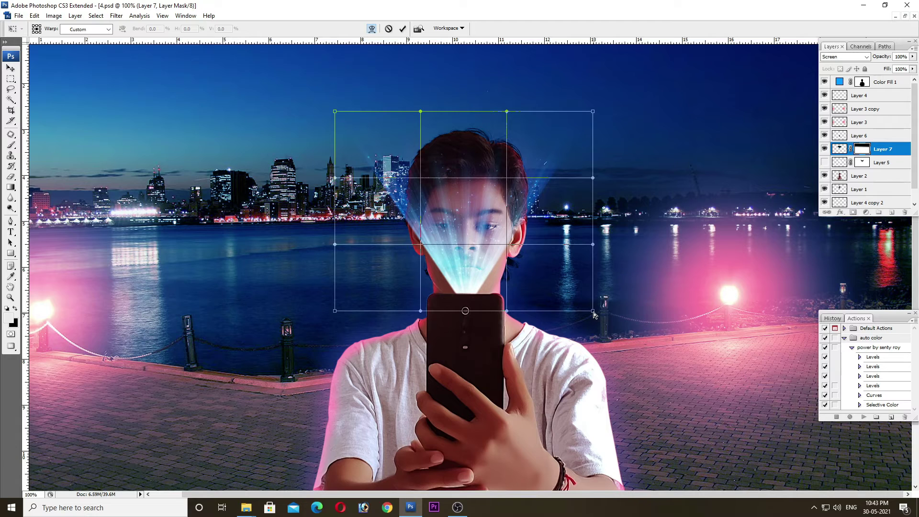
drag(593, 312, 574, 312)
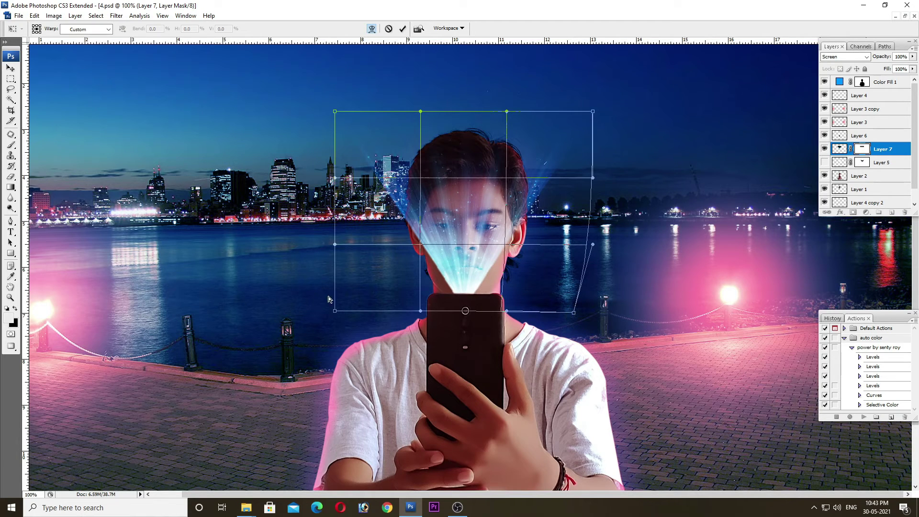
drag(335, 312, 347, 312)
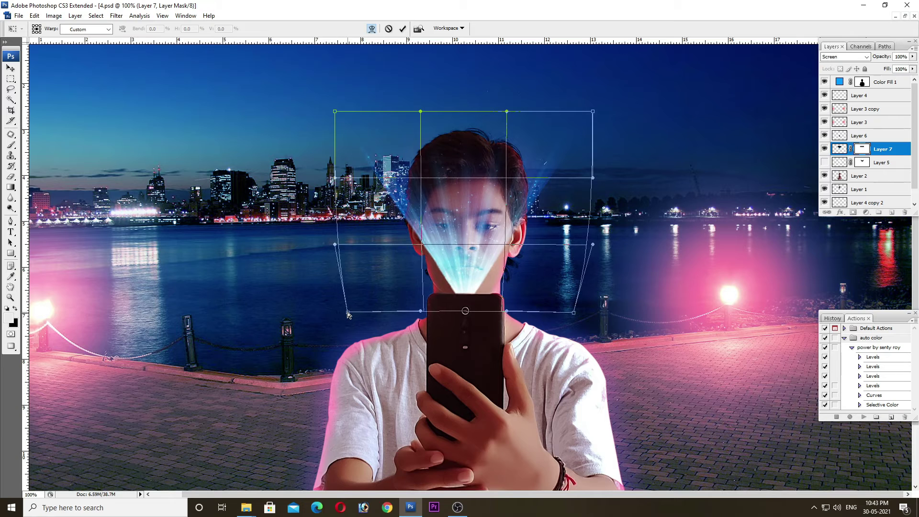
key(Return)
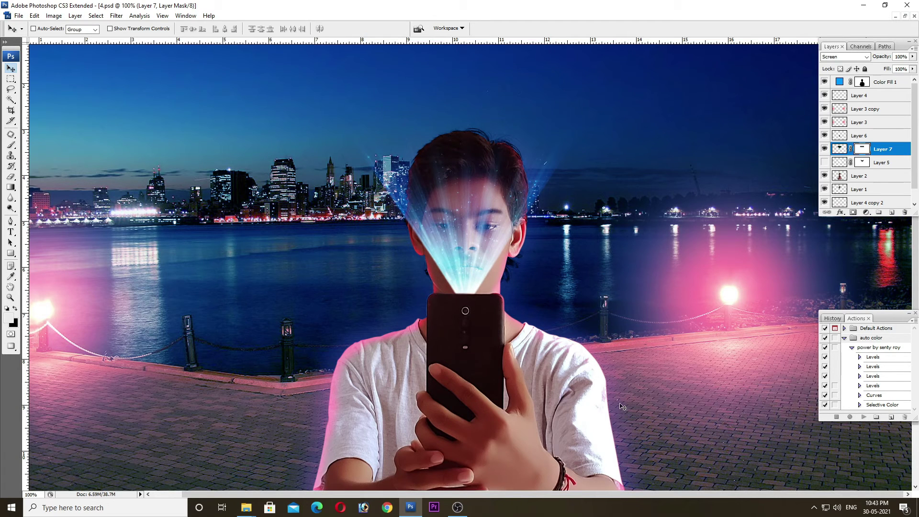
key(ctrl+minus)
key(ctrl+minus)
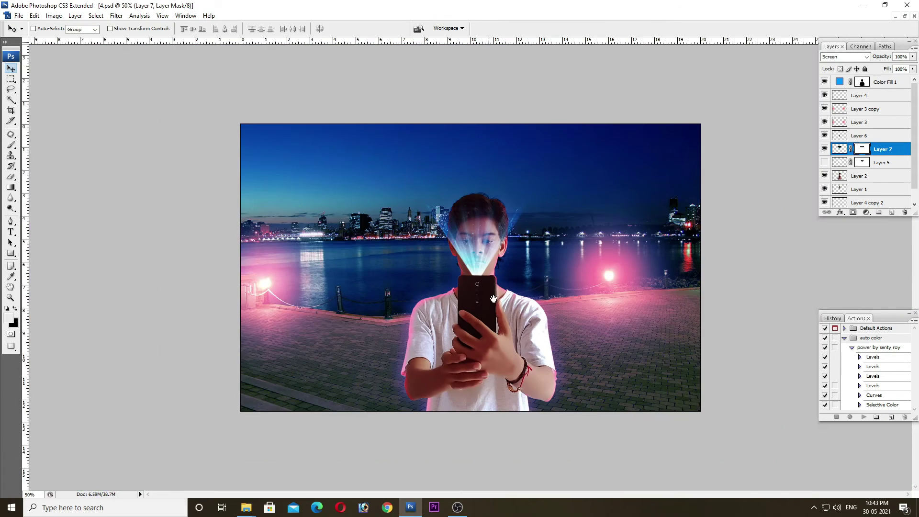
Deselect, duplicate Layer 7 as Layer 7 copy and hide the original Layer 7.
key(ctrl+d)
key(ctrl+0)
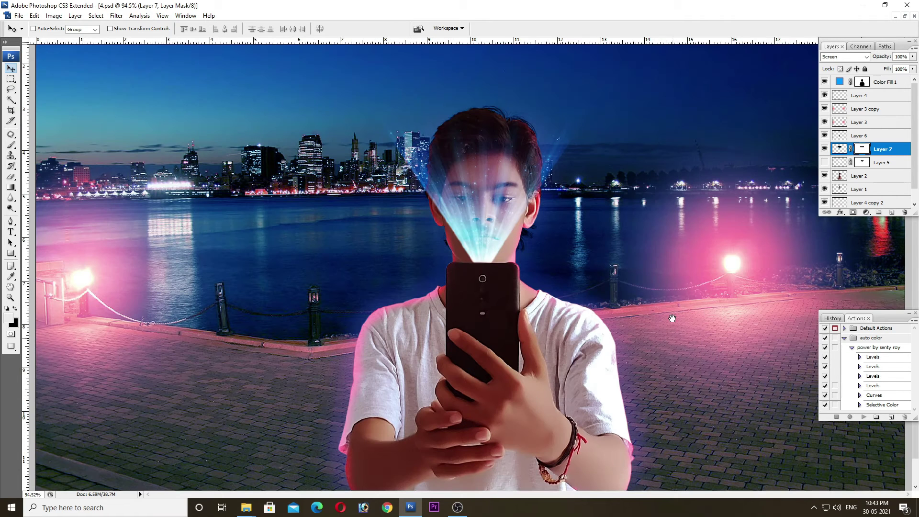
right_click(885, 152)
click(852, 186)
click(530, 159)
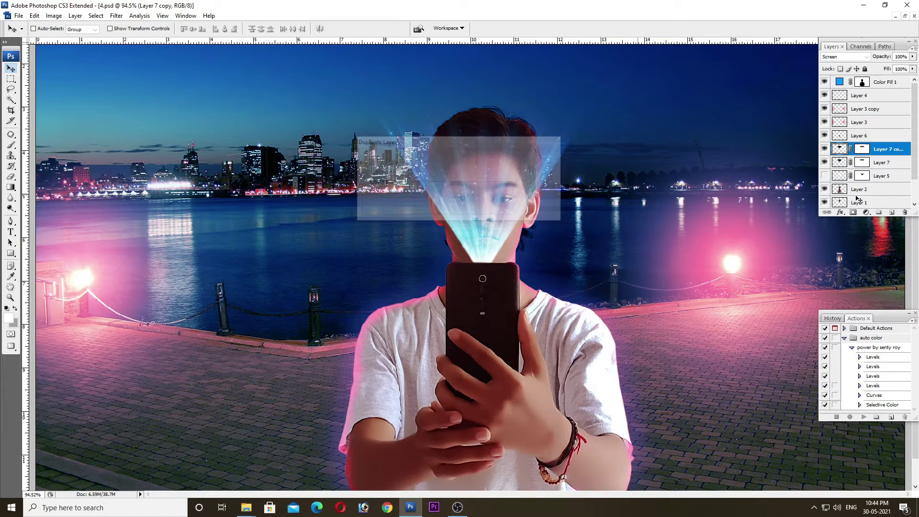
click(824, 162)
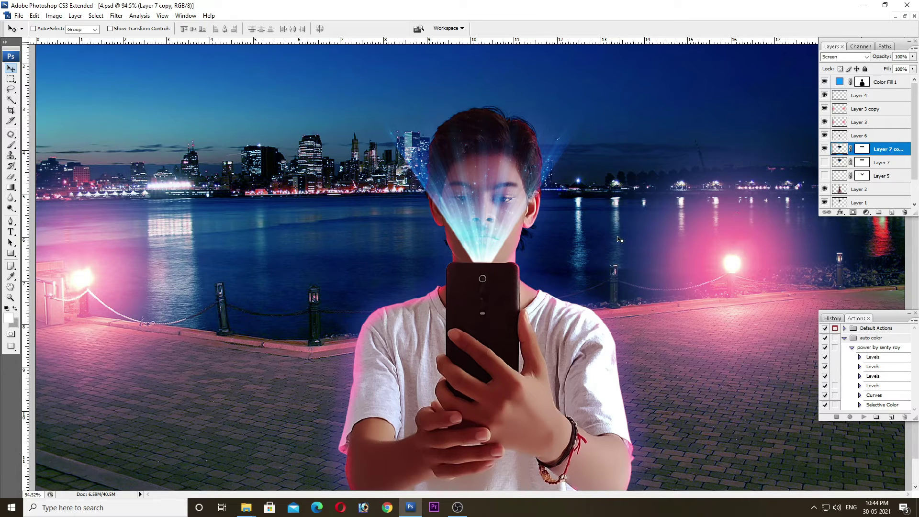
Soften Layer 7 copy with a Gaussian Blur of radius 3.0 pixels.
click(114, 16)
mouse_move(143, 111)
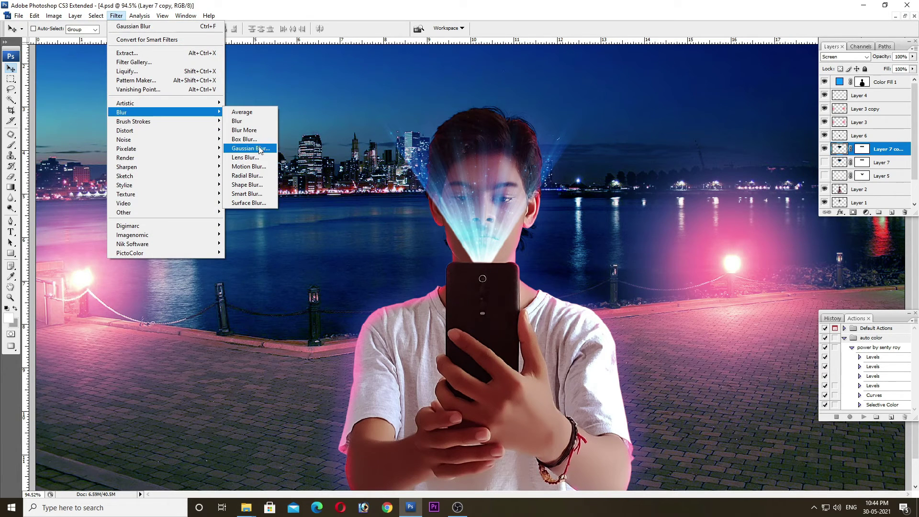
click(260, 149)
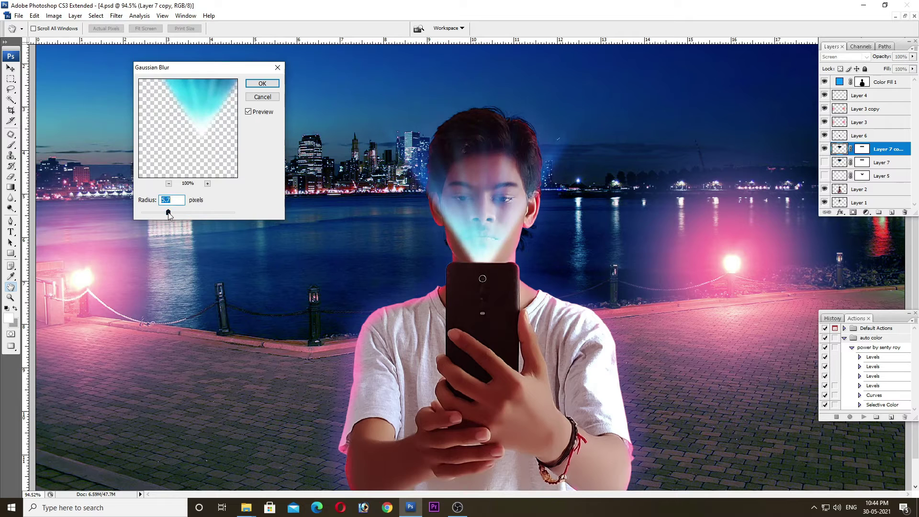
click(263, 84)
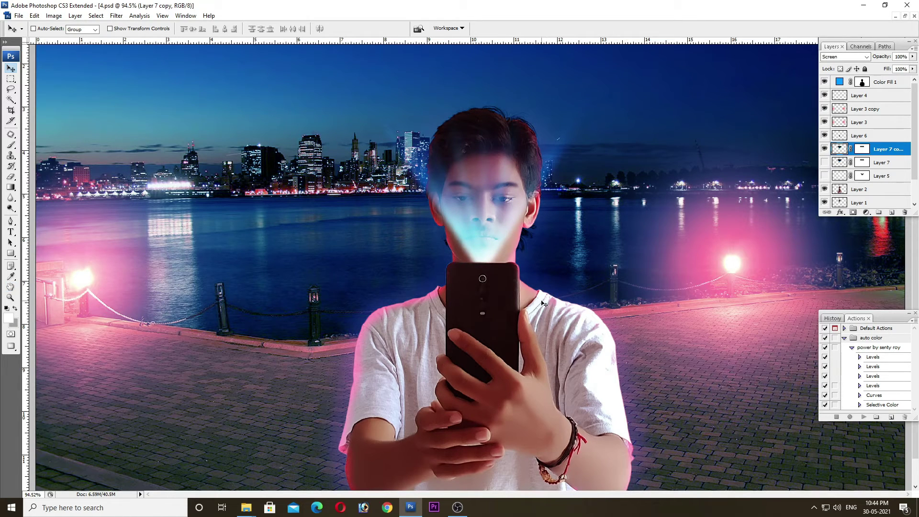
key(ctrl+z)
key(ctrl+alt+0)
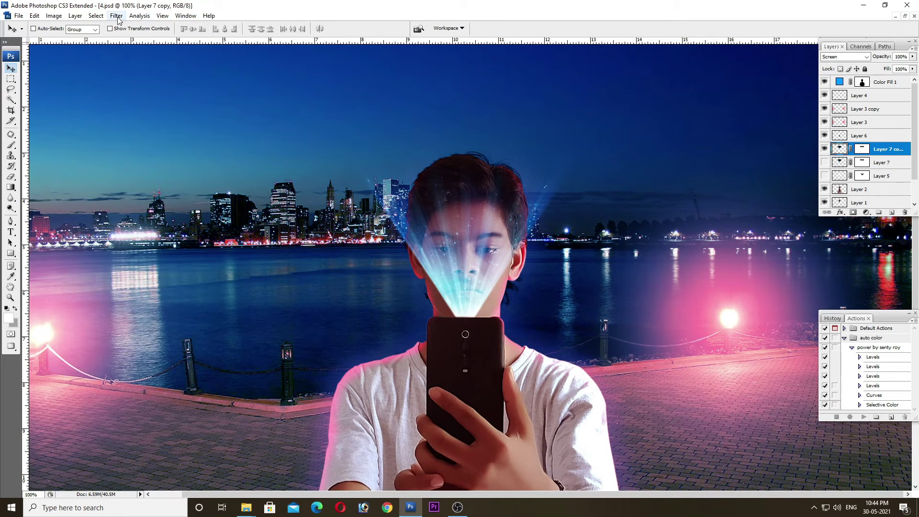
click(117, 15)
mouse_move(164, 112)
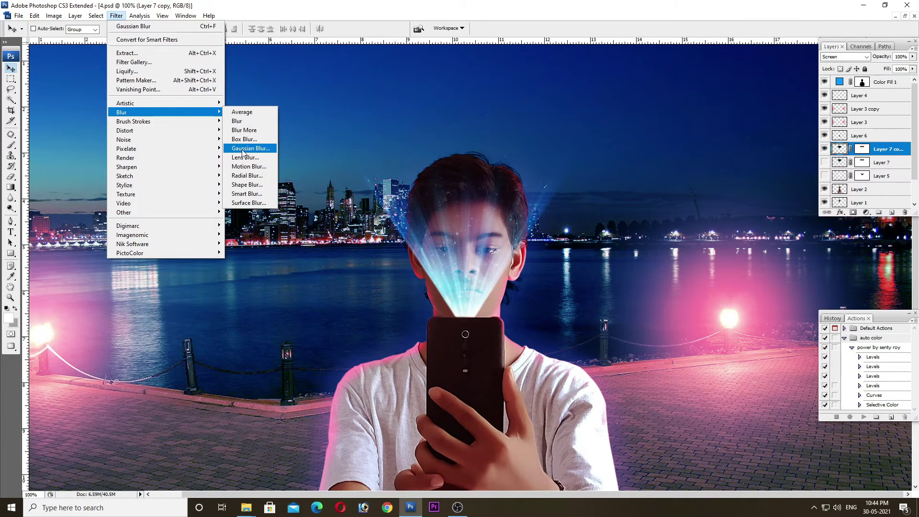
click(244, 149)
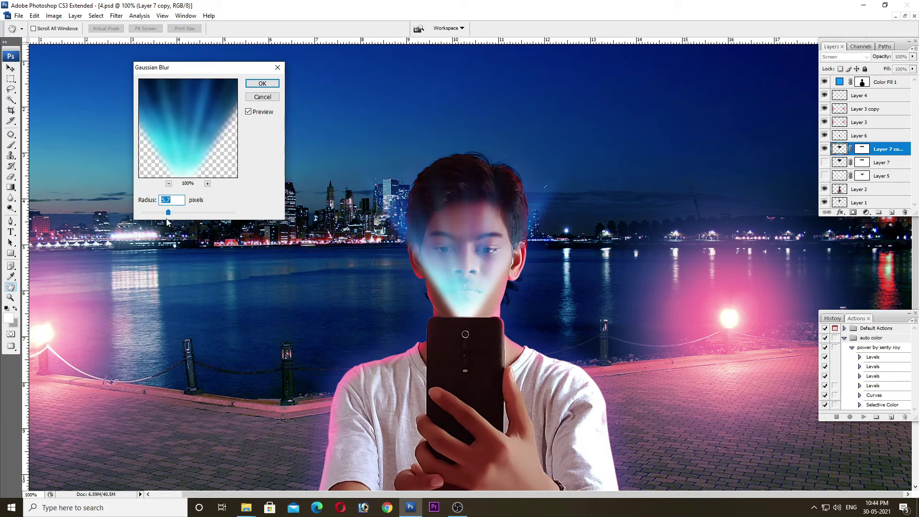
click(160, 214)
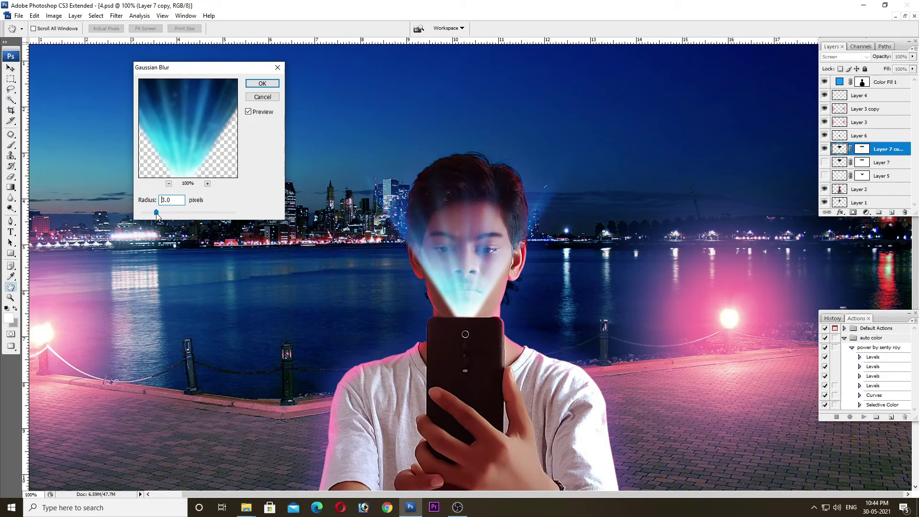
click(263, 83)
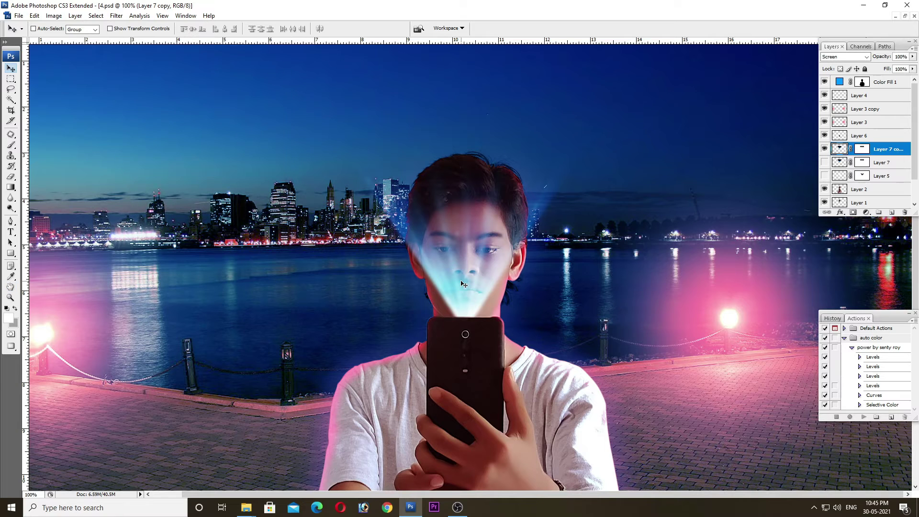
click(865, 212)
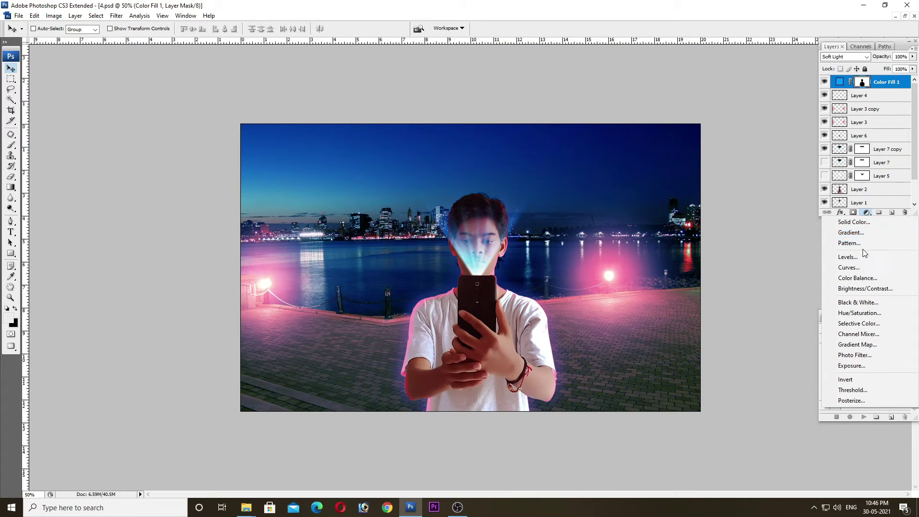
Add a black Solid Color fill layer over the scene.
click(861, 222)
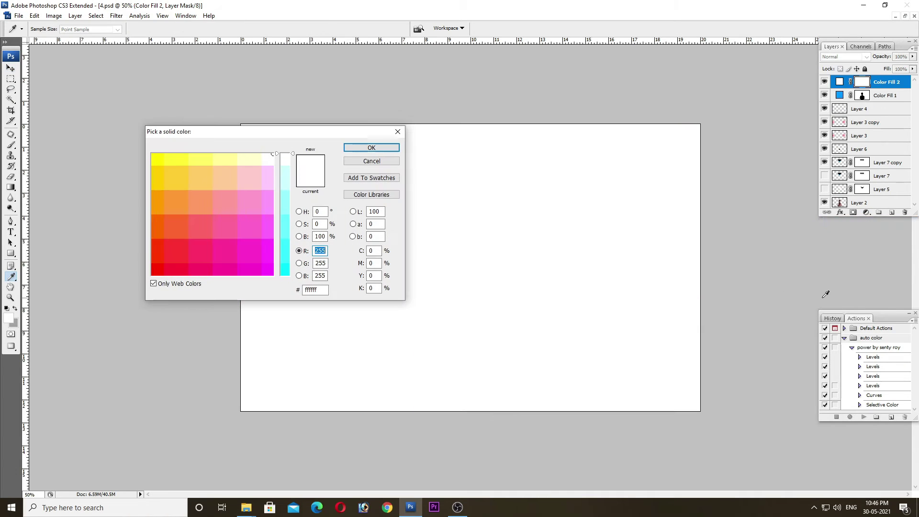
drag(294, 265, 287, 307)
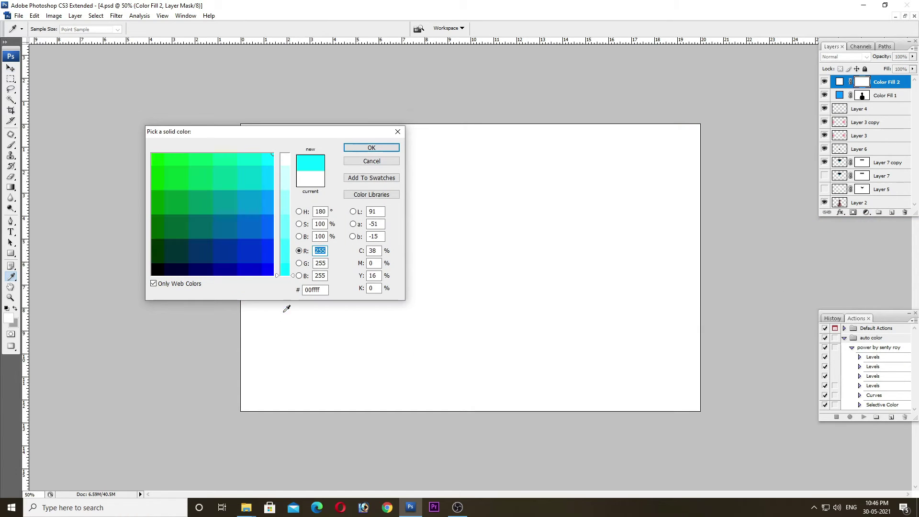
click(152, 274)
click(382, 150)
Erase the fill's mask with a soft 1500px brush to clear the centre and sides.
key(e)
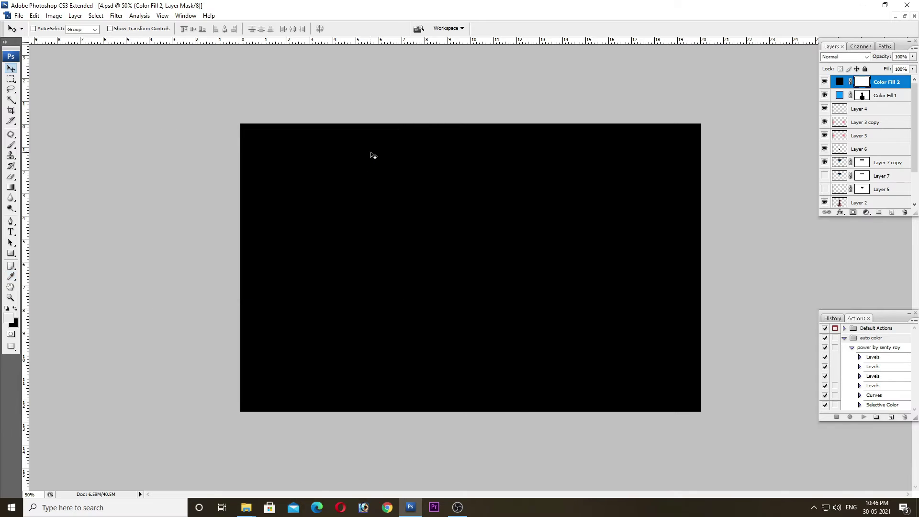
click(462, 266)
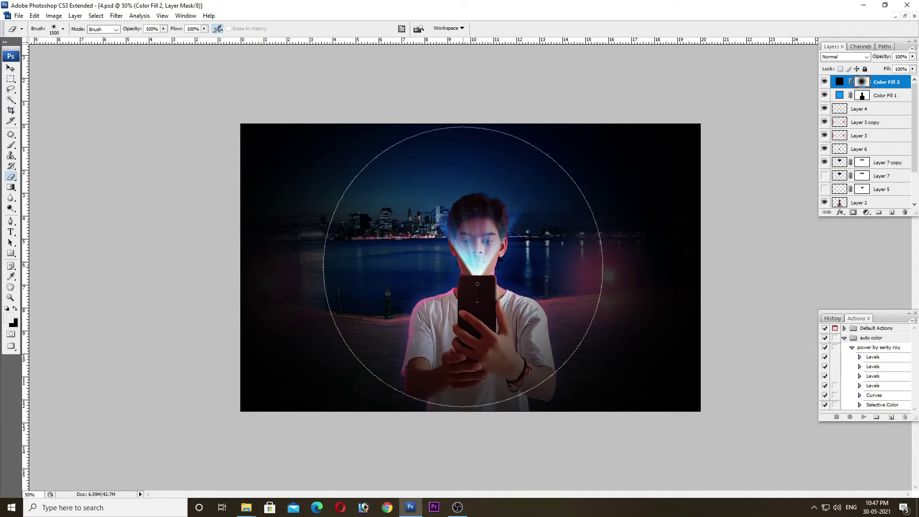
click(462, 266)
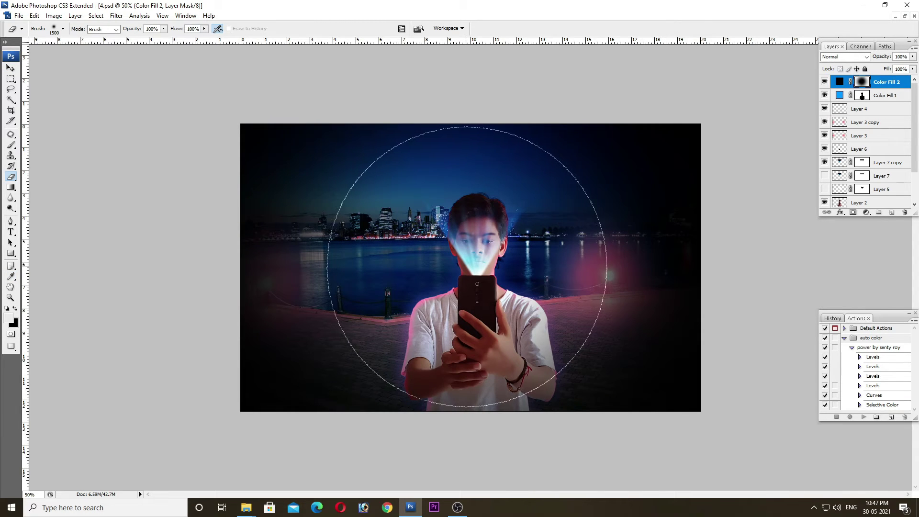
click(468, 266)
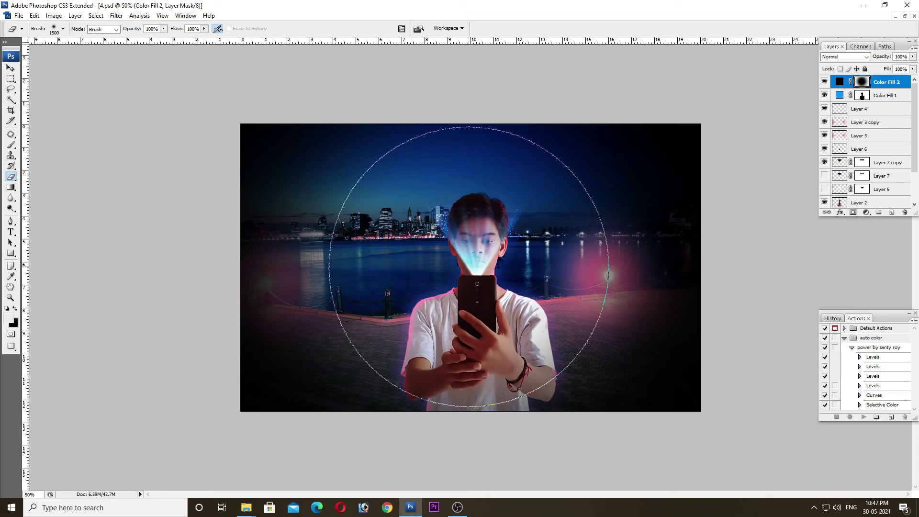
click(468, 267)
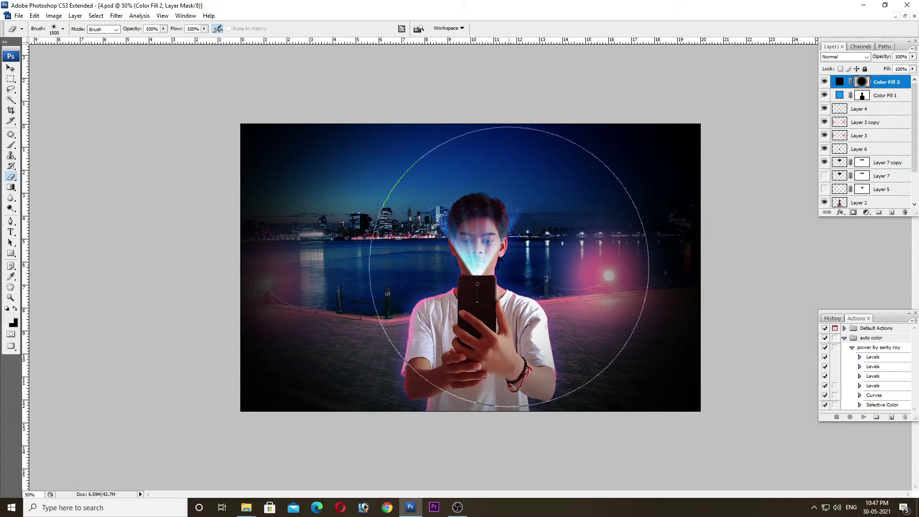
click(509, 266)
click(508, 266)
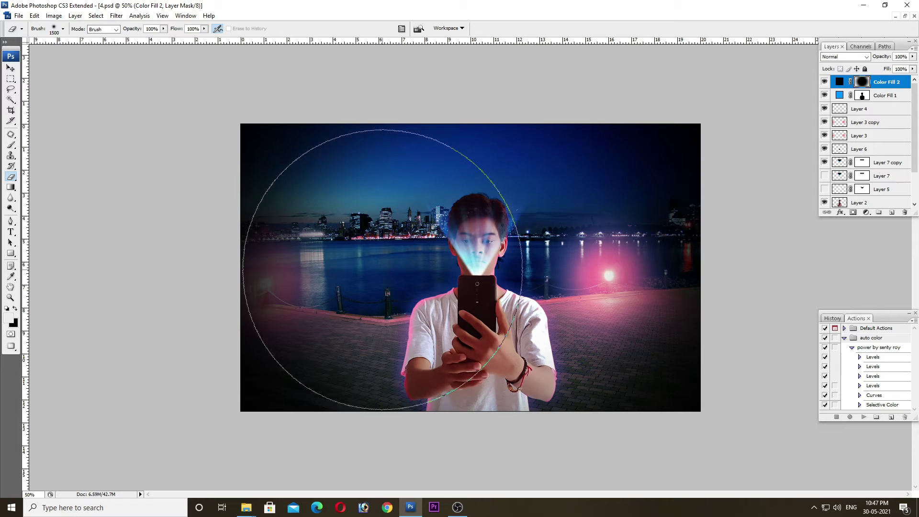
click(391, 270)
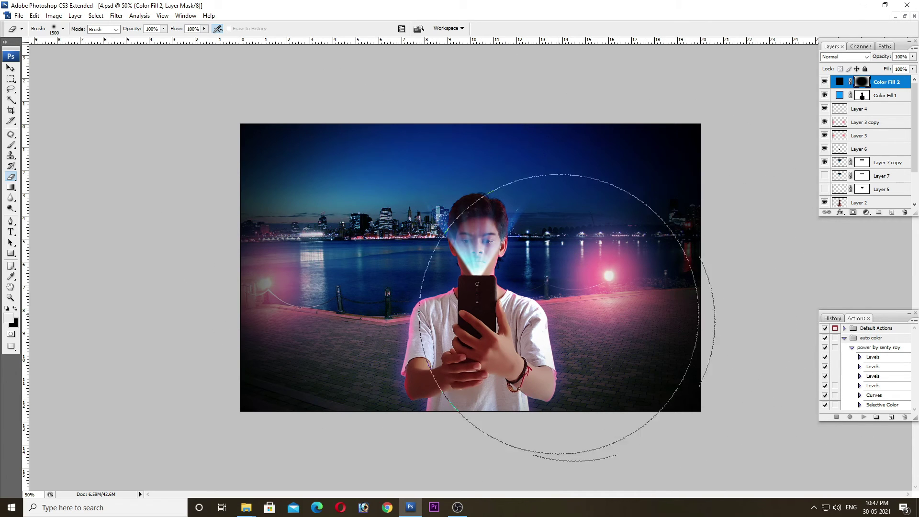
click(550, 265)
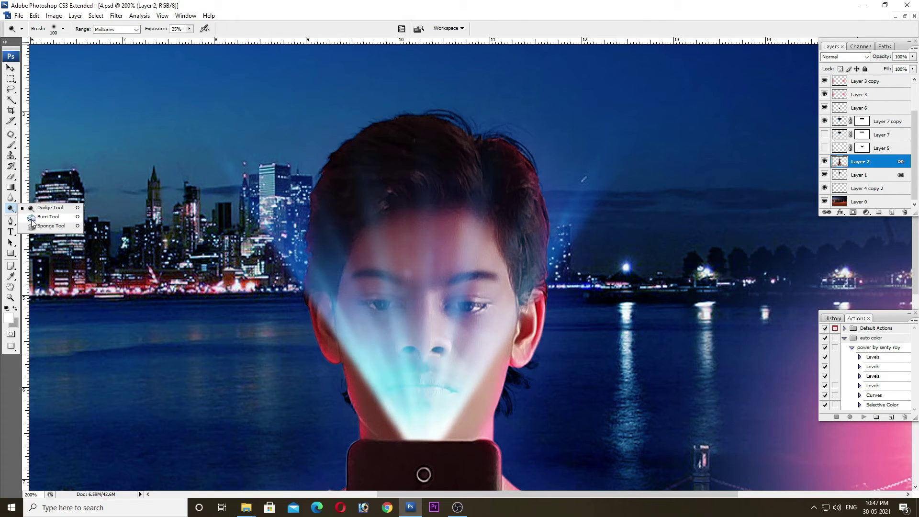
click(53, 218)
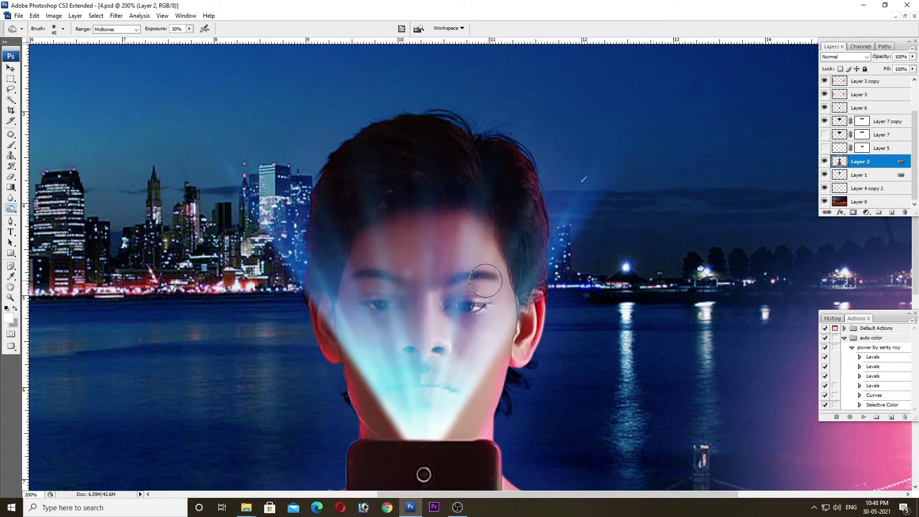
Brighten Layer 2's highlights with Levels, moving the white input slider to 239.
key(ctrl+minus)
key(ctrl+minus)
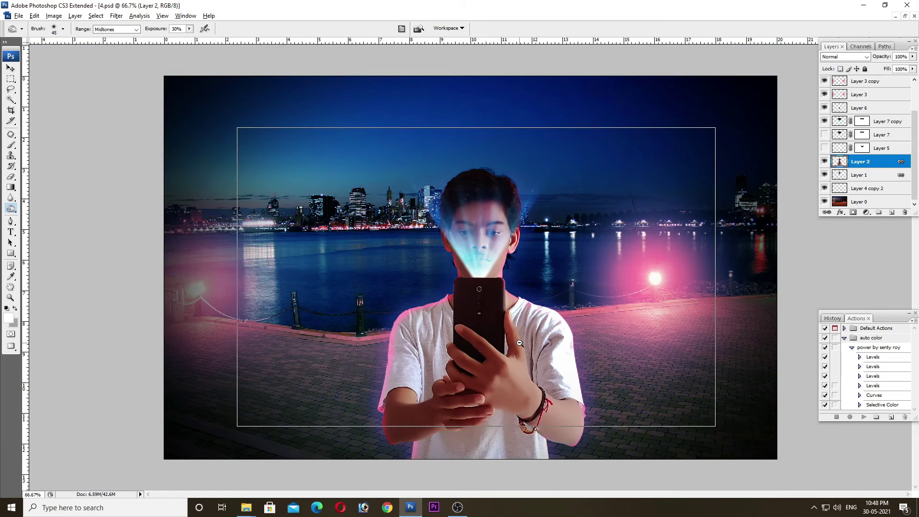
key(ctrl+minus)
key(v)
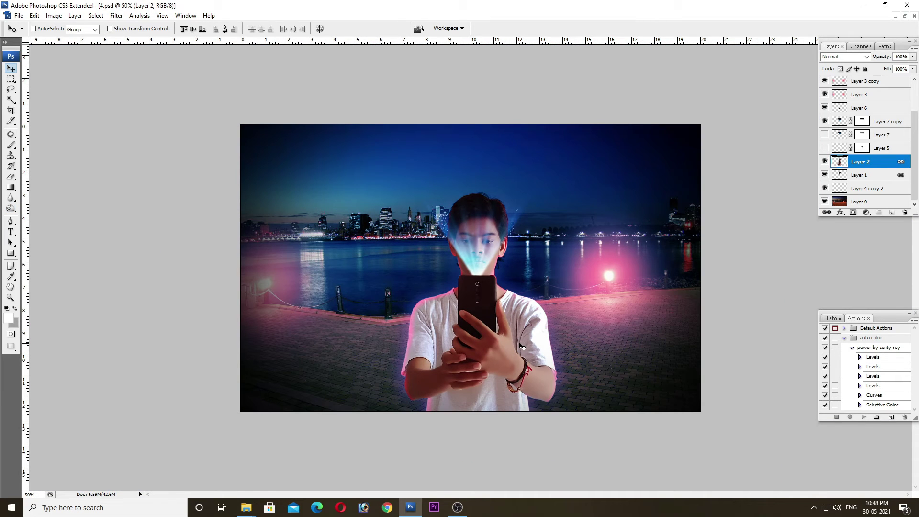
key(ctrl+l)
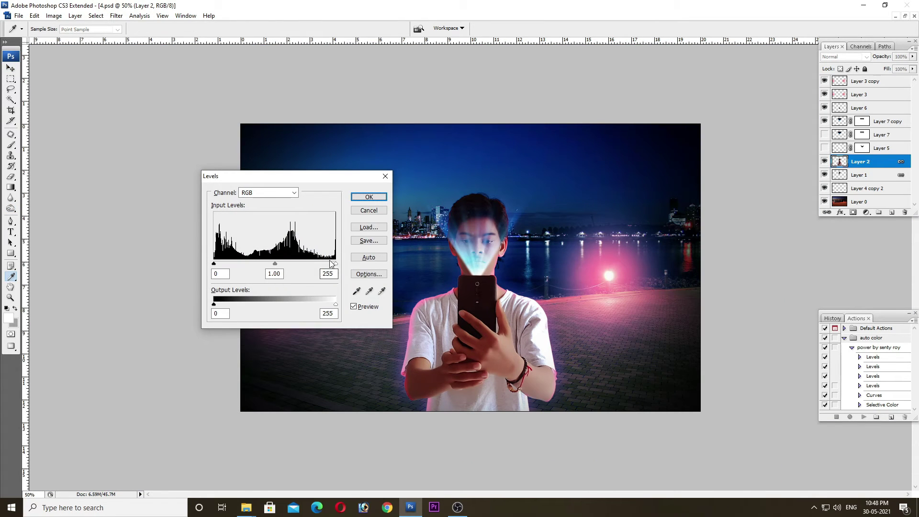
drag(335, 263, 328, 264)
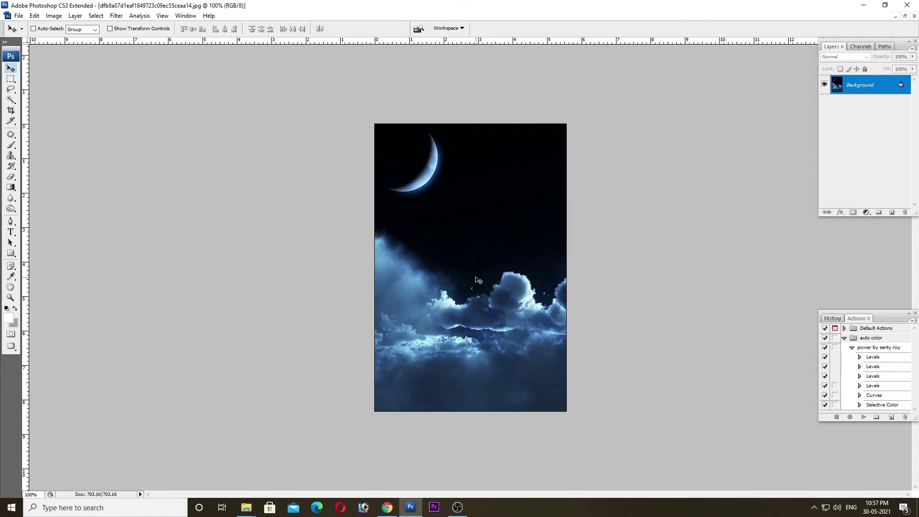
Marquee the moon area, copy it to a layer and drag it into 4.psd.
key(m)
drag(592, 235, 577, 223)
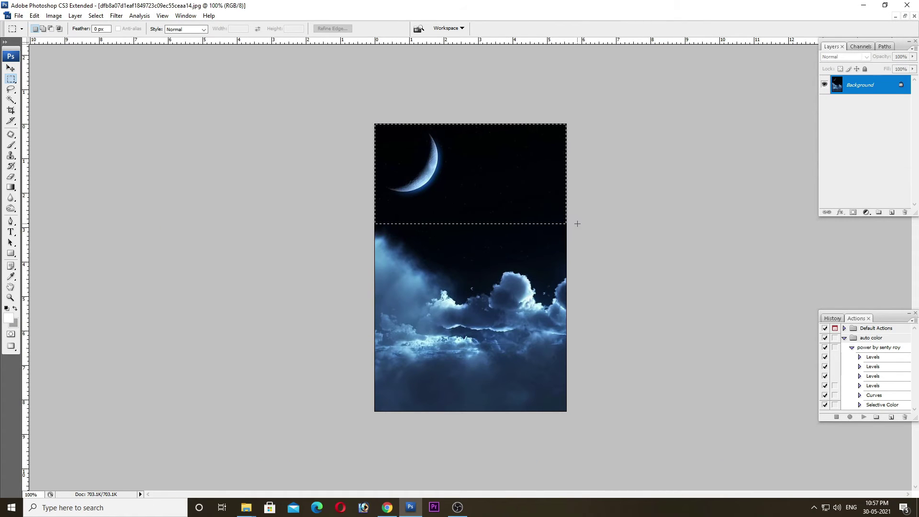
key(ctrl+j)
key(v)
key(f)
key(f)
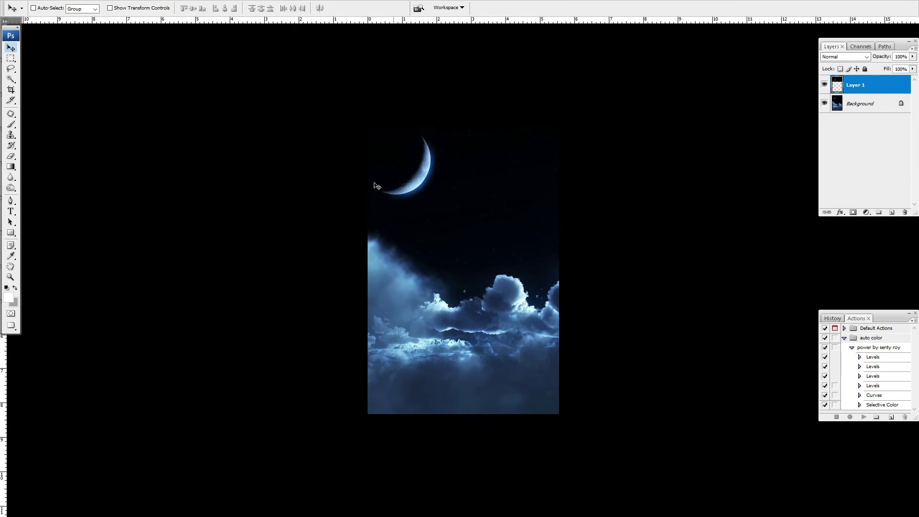
key(f)
mouse_move(269, 176)
mouse_down()
mouse_move(630, 168)
mouse_move(642, 150)
mouse_up()
key(f)
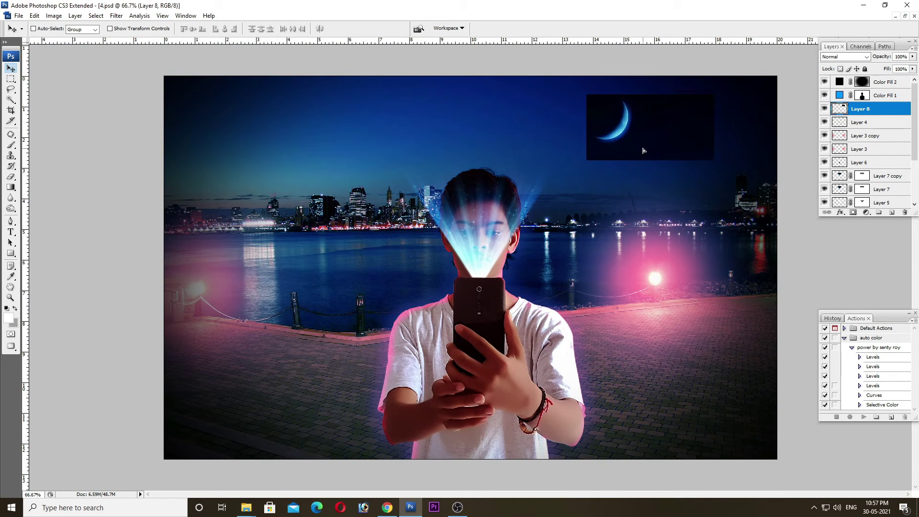
Blend the moon layer in Screen mode and enlarge it to about 145%.
click(849, 56)
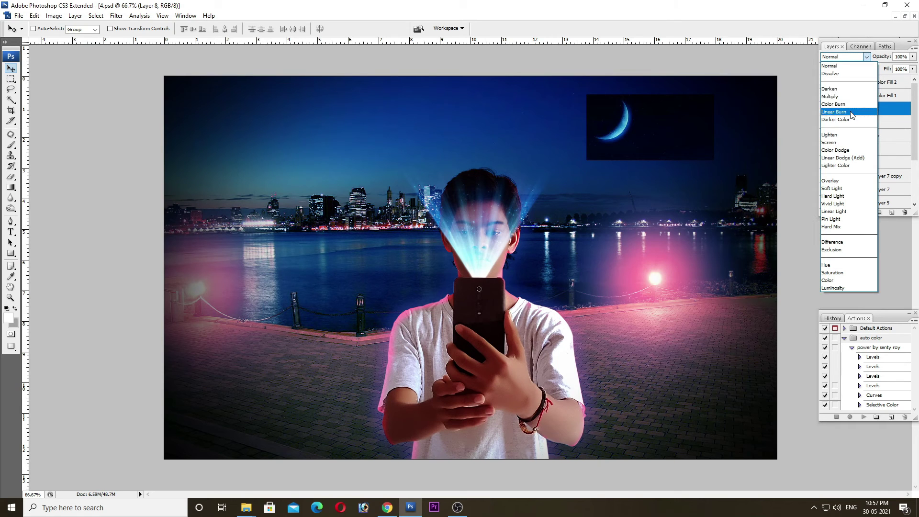
click(852, 146)
click(641, 259)
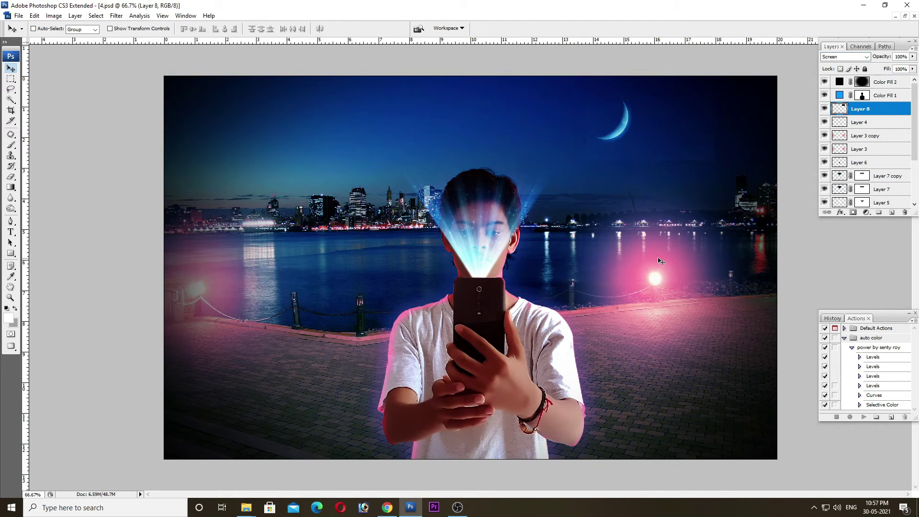
key(ctrl+t)
drag(714, 160, 770, 186)
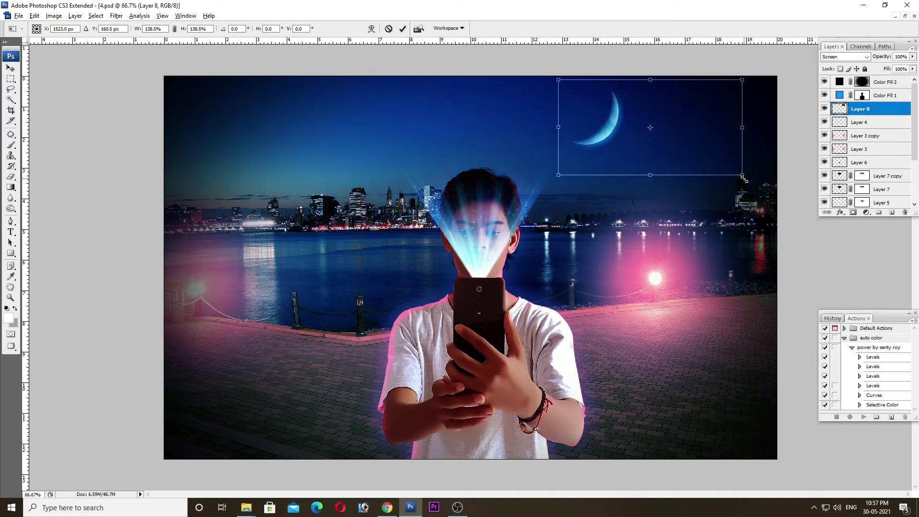
key(Return)
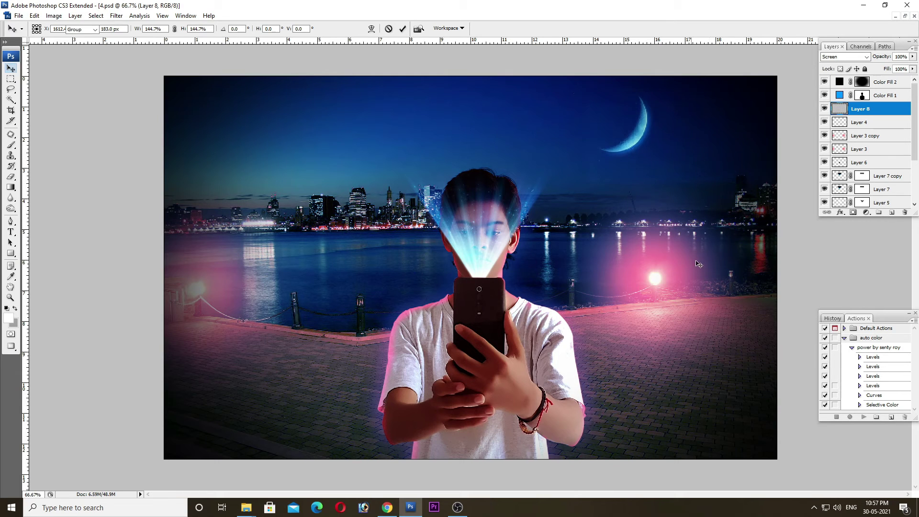
Erase the moon layer's hard edges with a 250px eraser, then shrink it to about 87%.
key(e)
key(bracketleft)
key(bracketleft)
key(bracketleft)
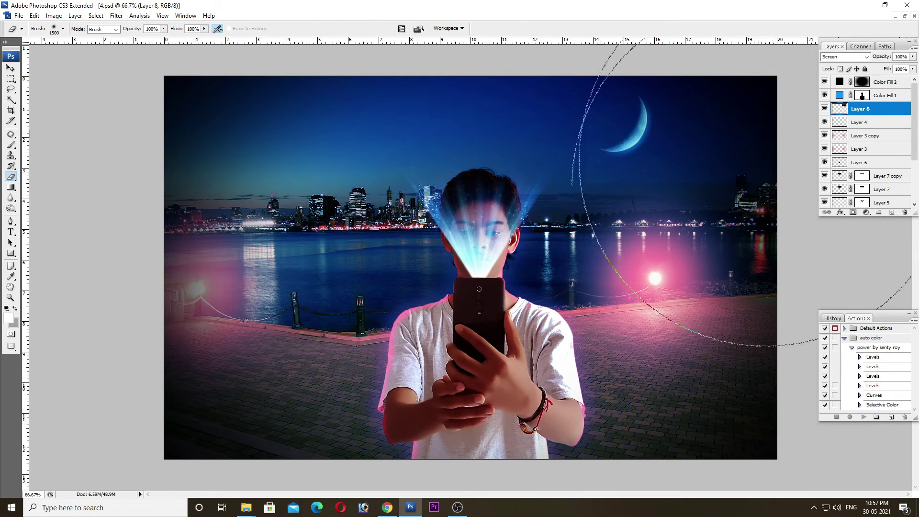
key(bracketleft)
key(bracketleft)
key(bracketleft)
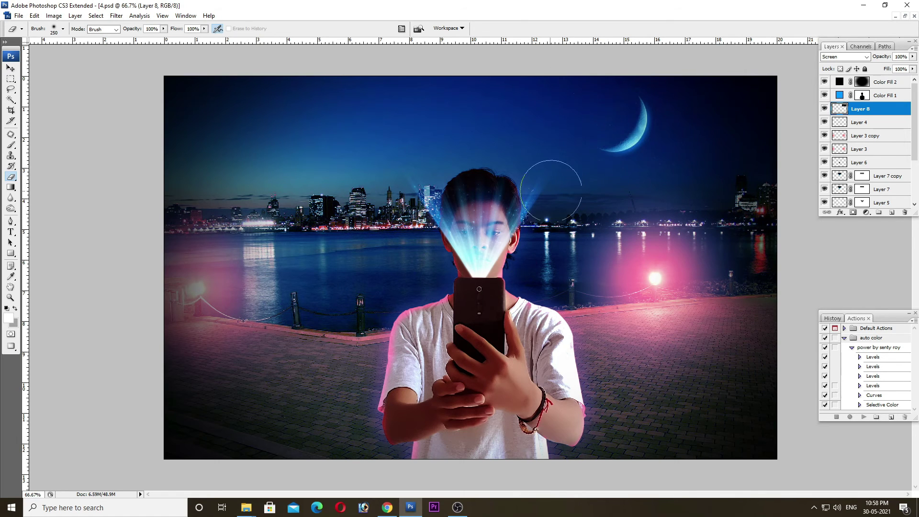
drag(695, 185, 576, 225)
key(v)
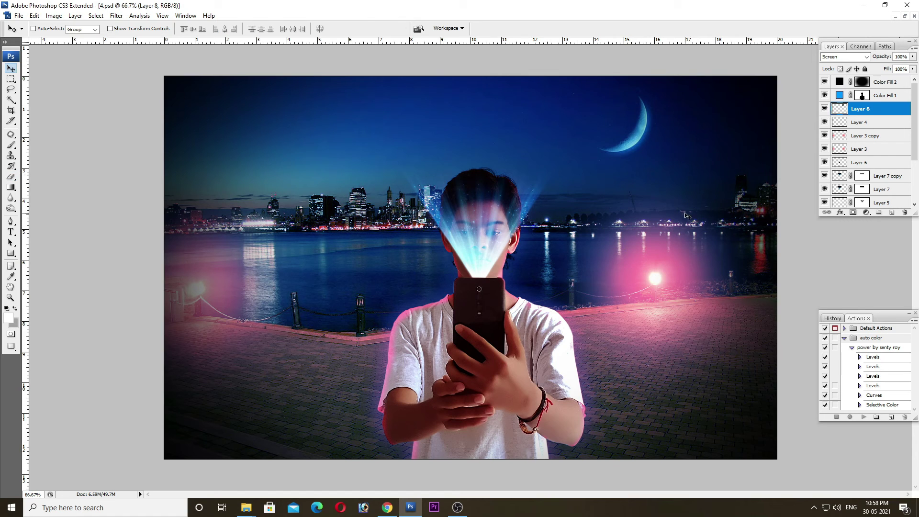
key(ctrl+t)
drag(768, 86, 758, 93)
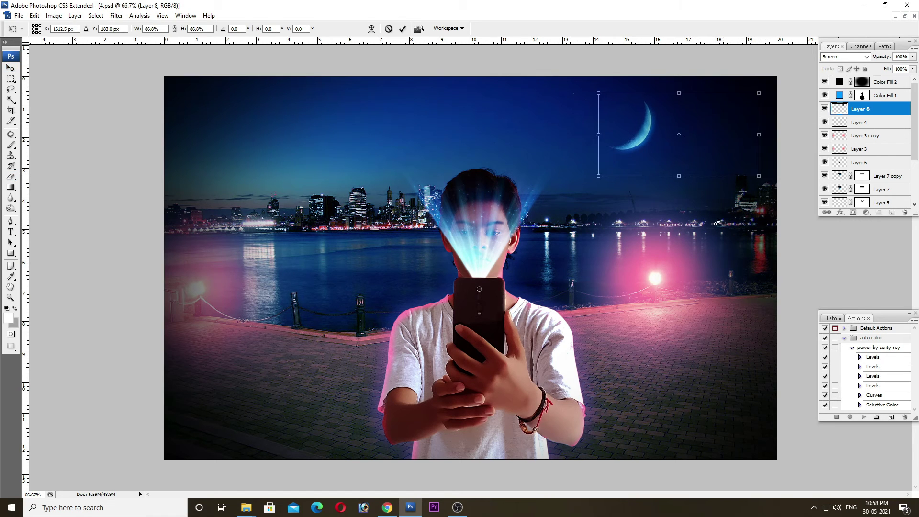
key(Return)
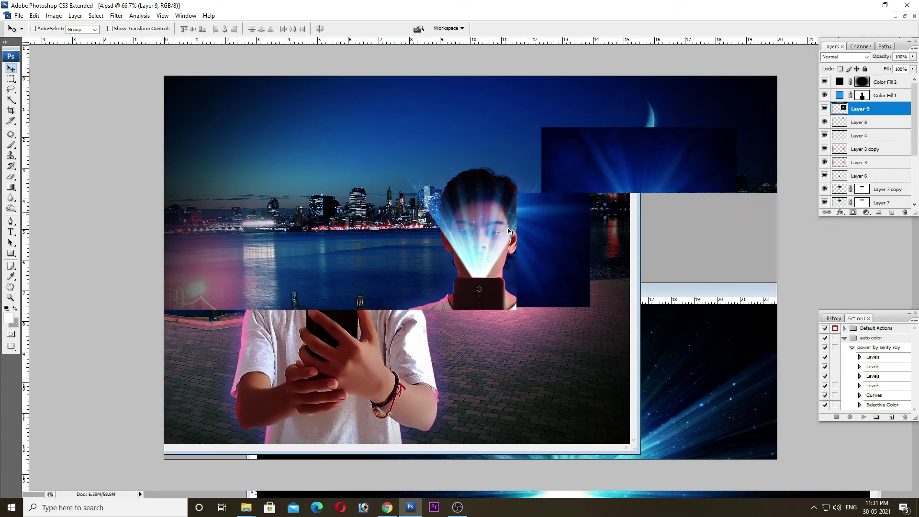
Set the starburst flare to Screen and place it on the pink light right of the man.
key(Tab)
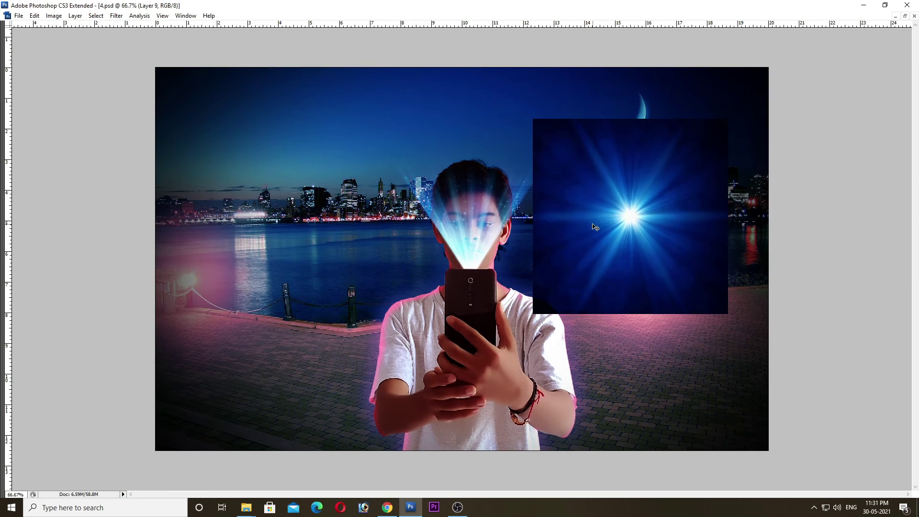
drag(607, 224, 615, 267)
key(Tab)
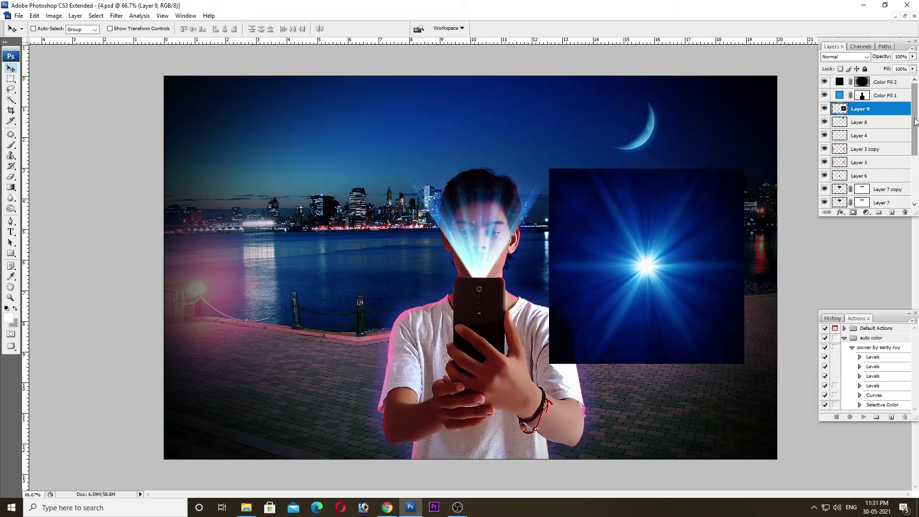
click(842, 57)
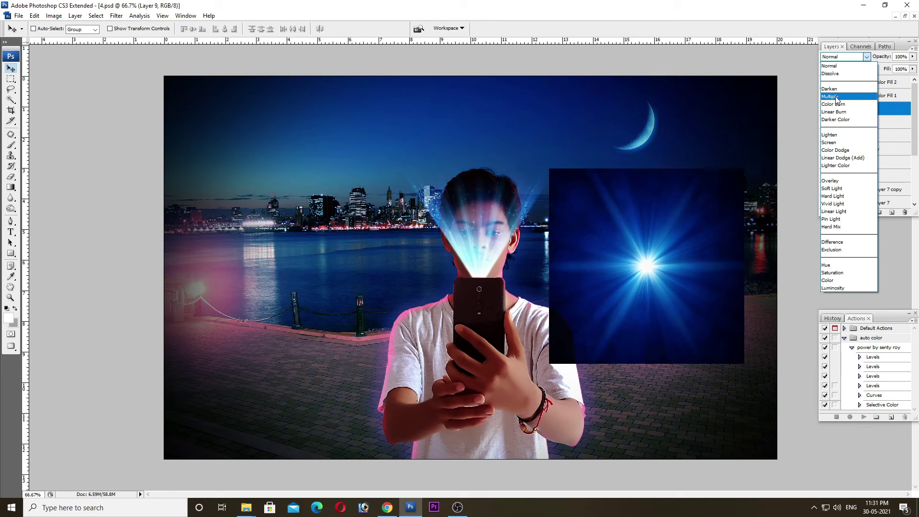
click(832, 142)
drag(673, 253, 682, 269)
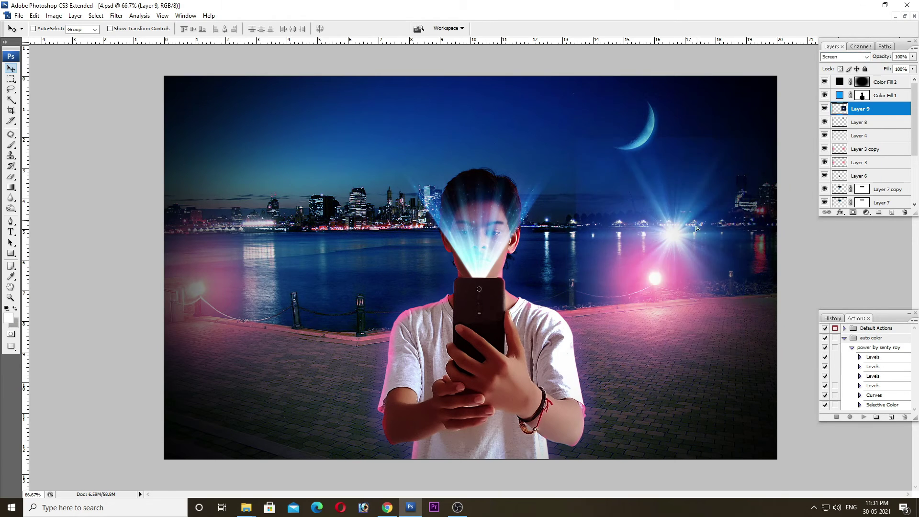
key(ctrl+t)
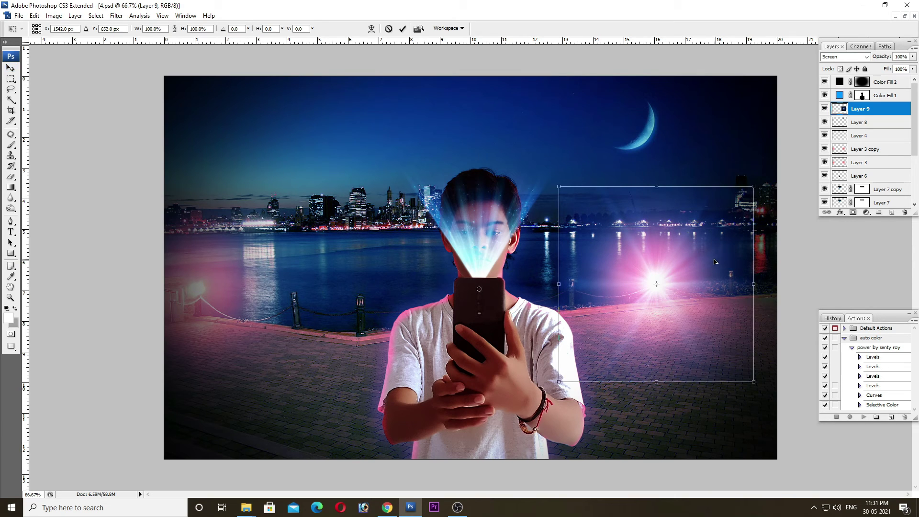
key(Return)
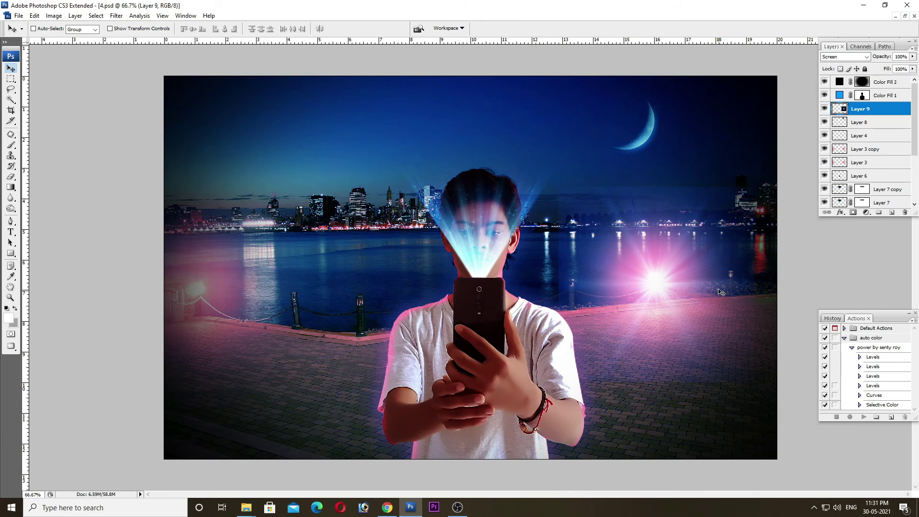
Erase the flare near the right edge with a 400px eraser and move it onto the left glow.
key(e)
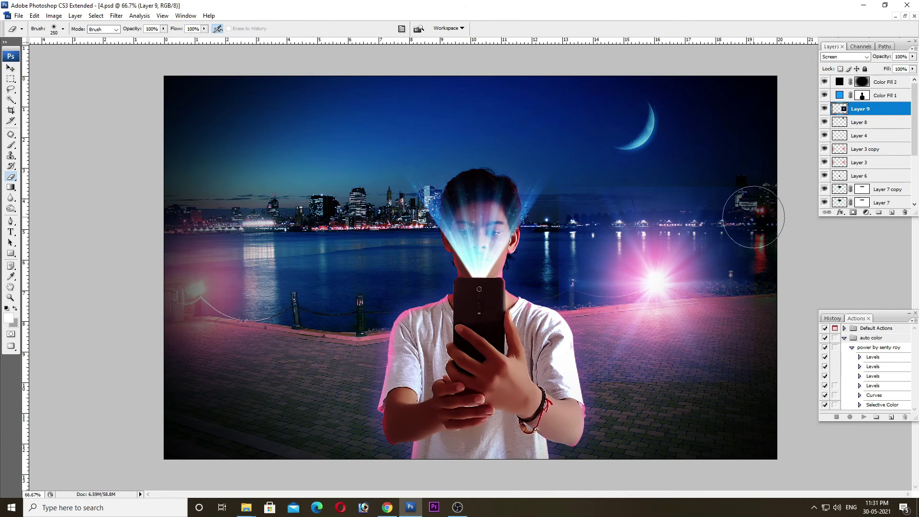
key(bracketleft)
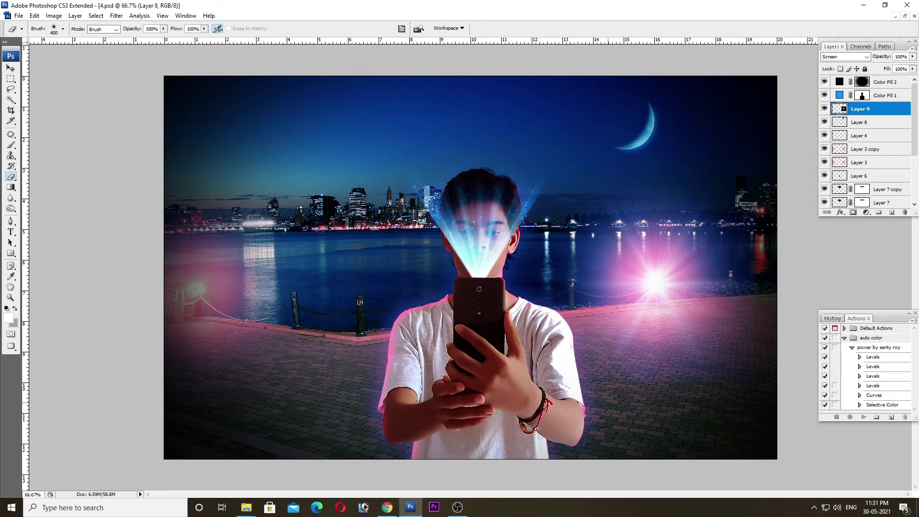
drag(751, 399, 789, 307)
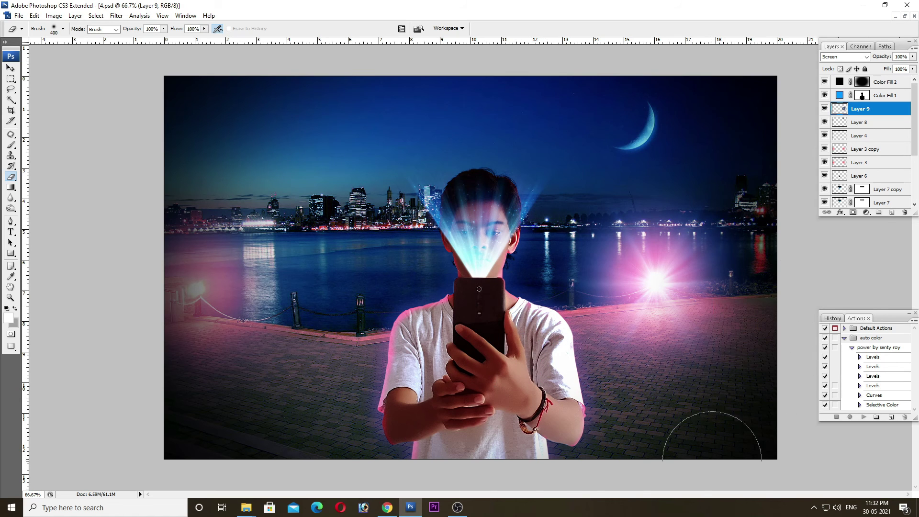
key(v)
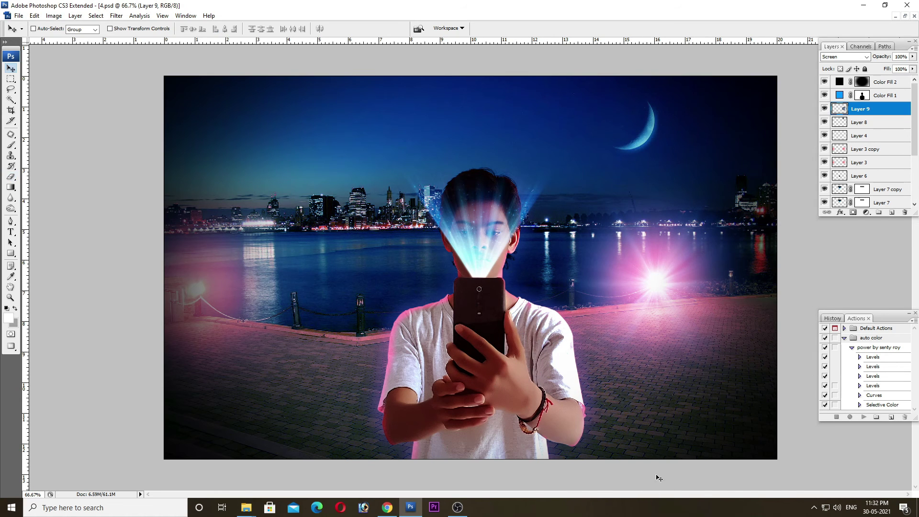
drag(665, 296, 206, 312)
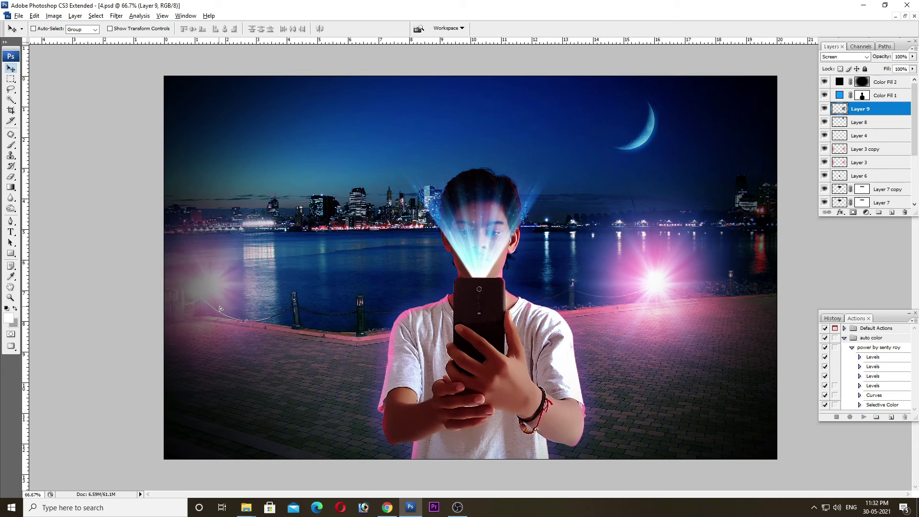
Duplicate the flare layer and set the top colour fill layer to Soft Light.
key(ctrl+j)
key(alt+period)
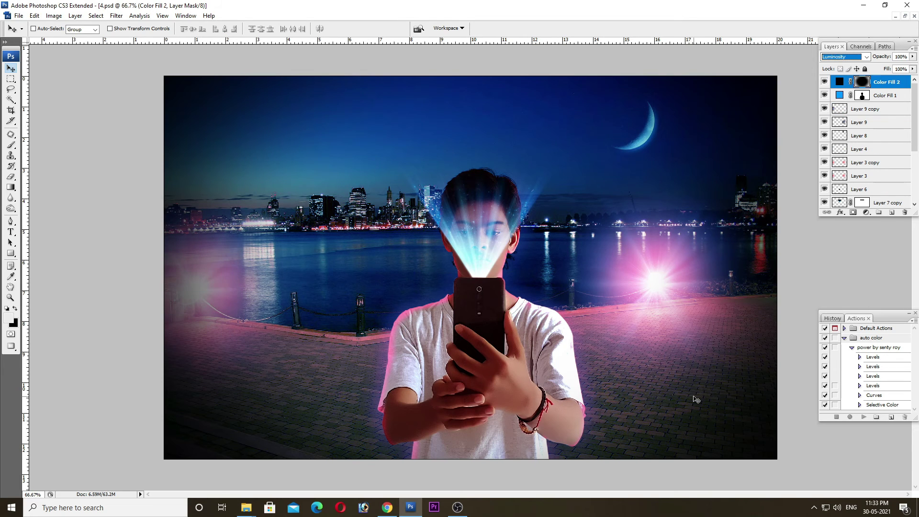
key(Up)
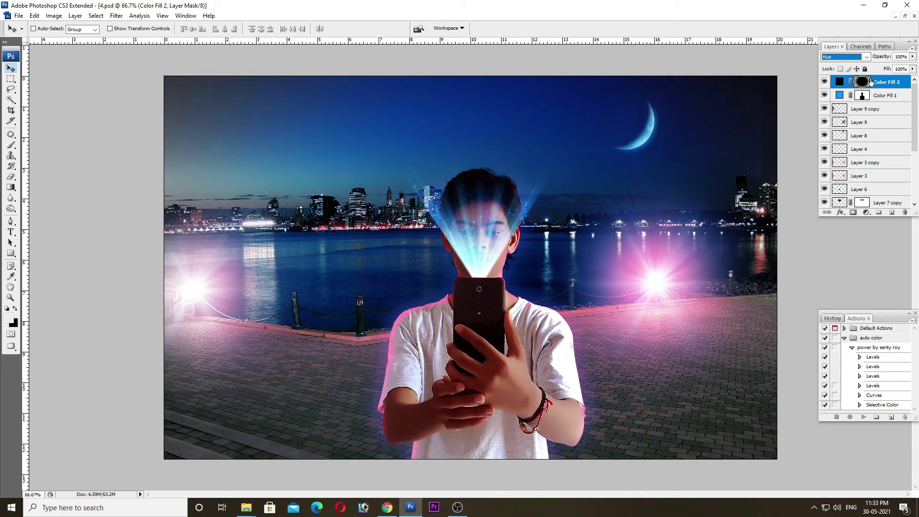
click(866, 57)
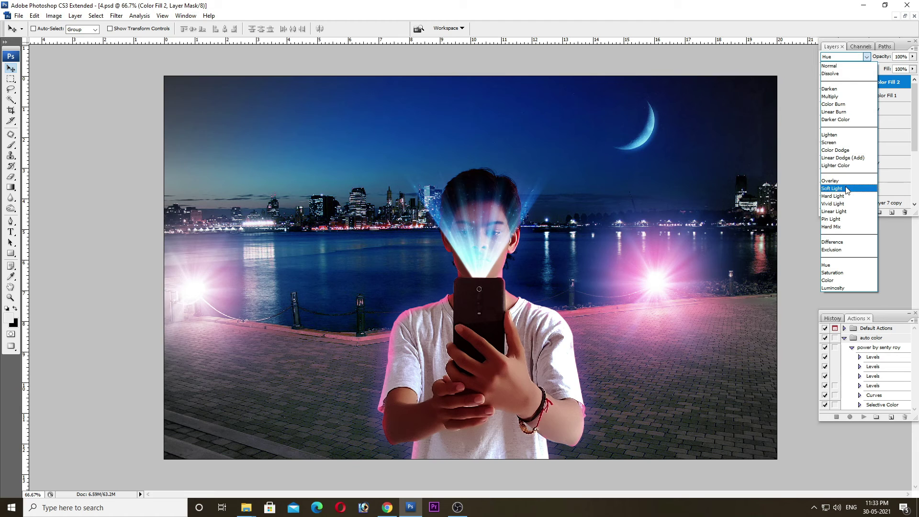
click(845, 189)
Bring the lens-flare image into the composite as Layer 10, blended in Screen.
key(ctrl+Tab)
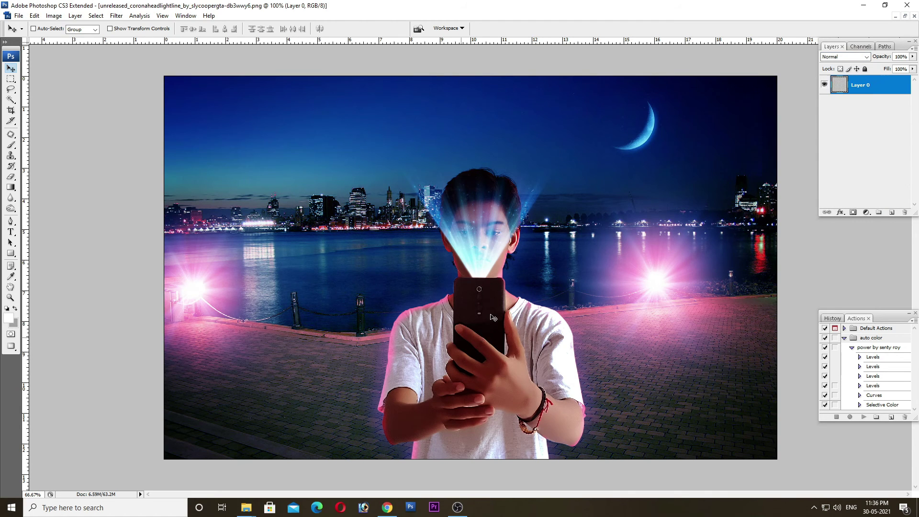
key(f)
key(f)
key(f)
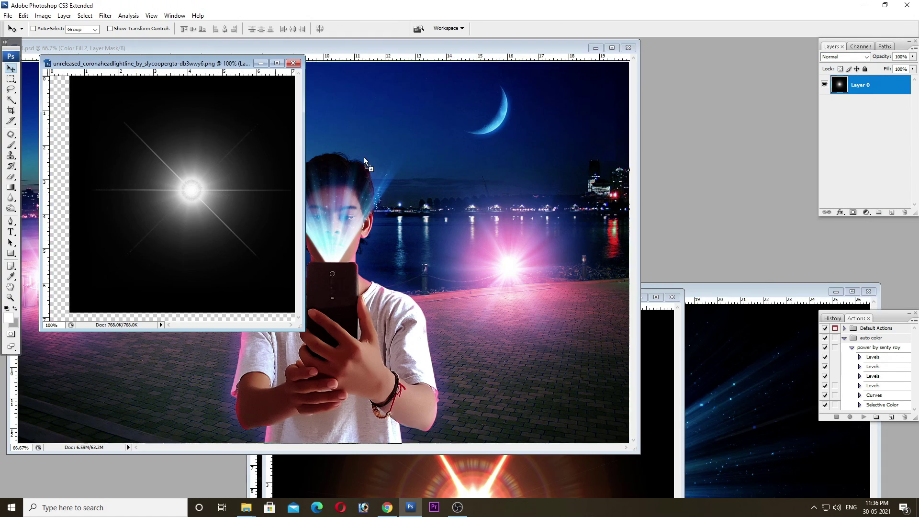
drag(191, 191, 363, 157)
key(f)
drag(424, 256, 296, 255)
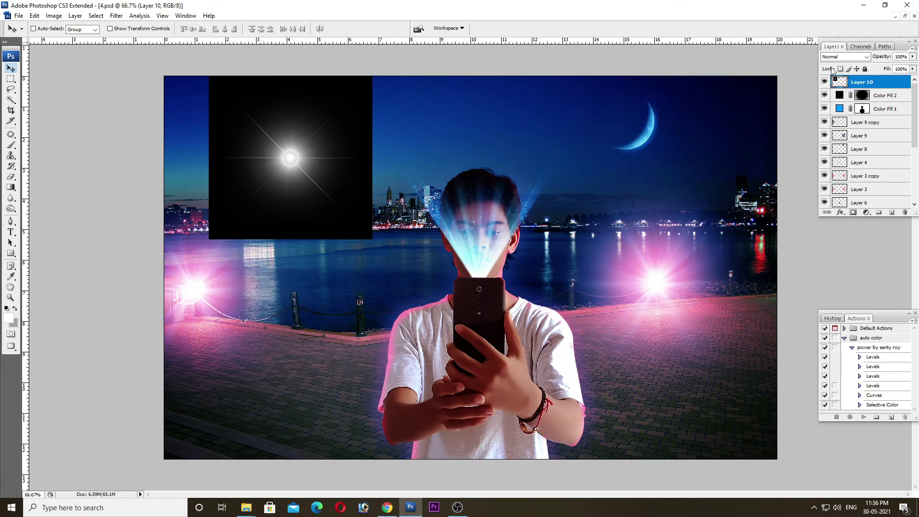
click(844, 57)
click(841, 150)
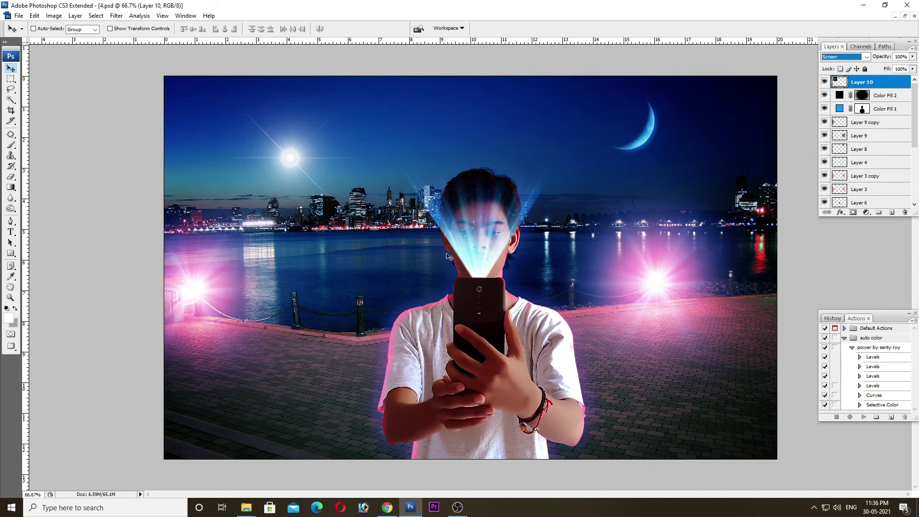
Shrink the flare to about 14% as a small star and duplicate it below the moon.
key(ctrl+t)
drag(374, 77, 308, 152)
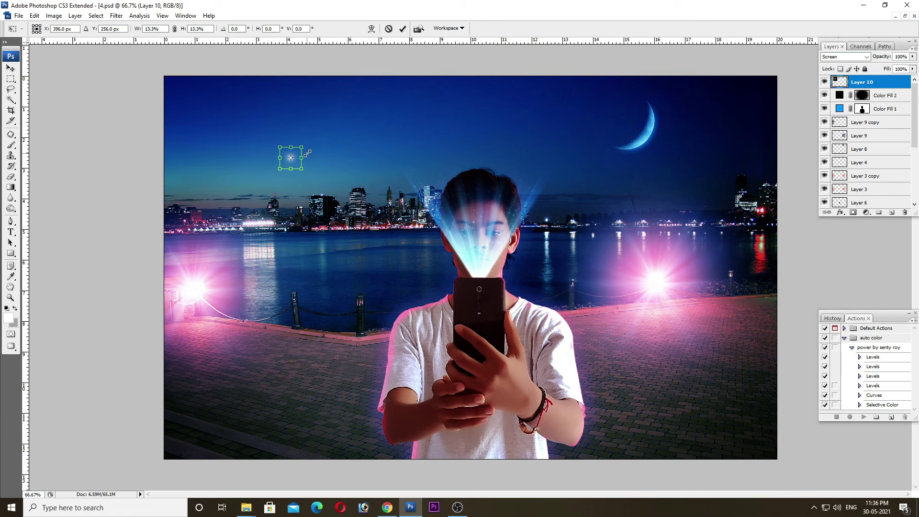
key(Return)
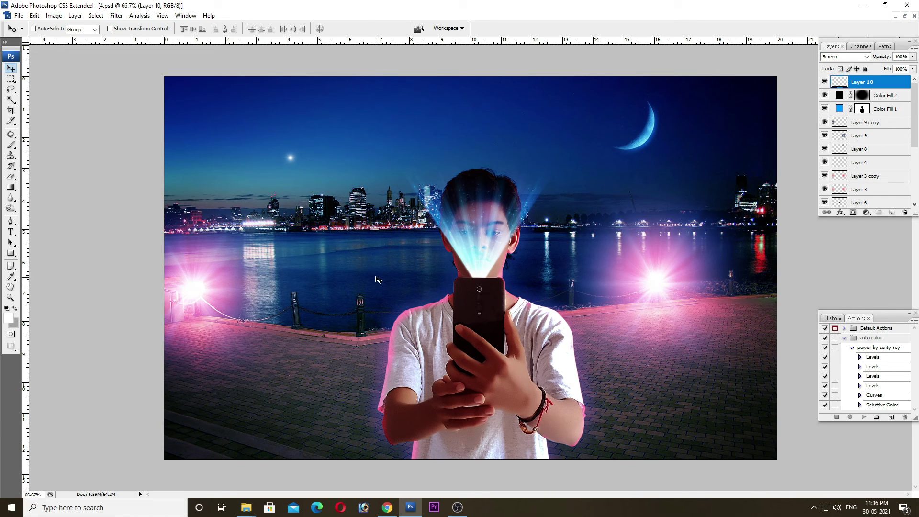
key(ctrl+t)
drag(302, 144, 302, 147)
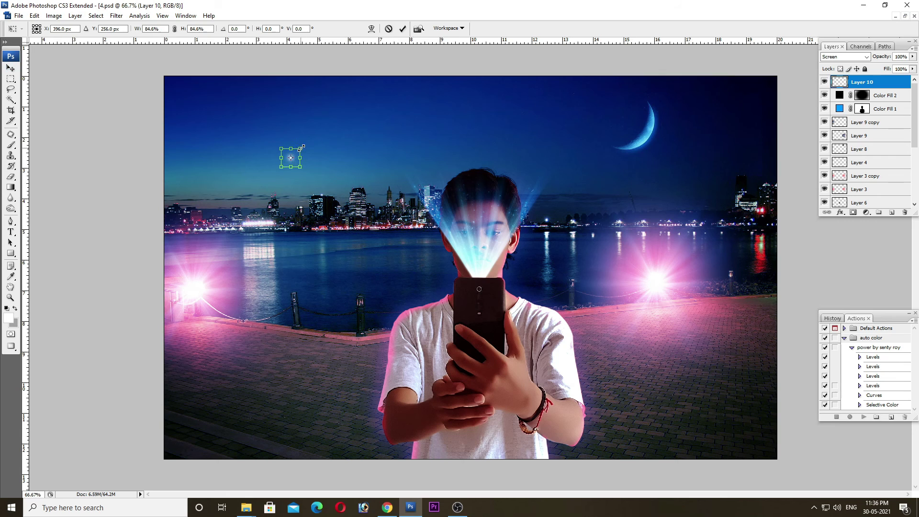
key(Return)
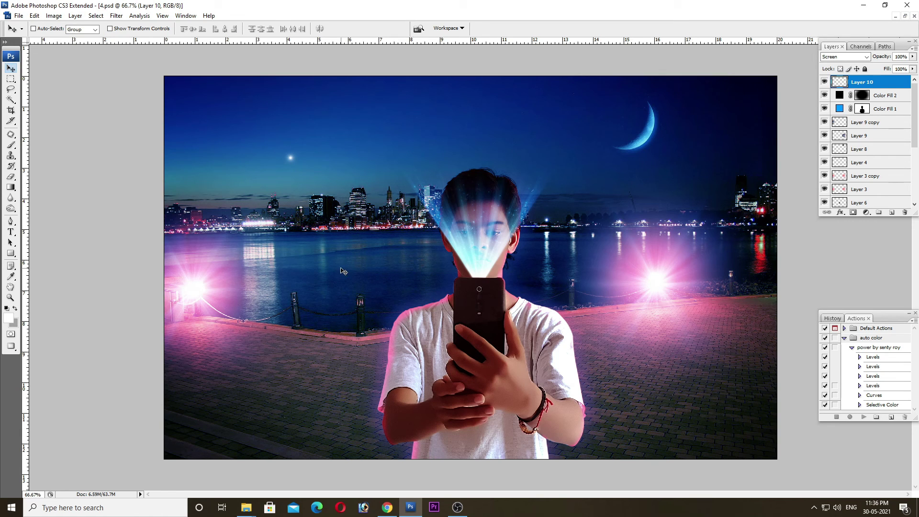
key(ctrl+t)
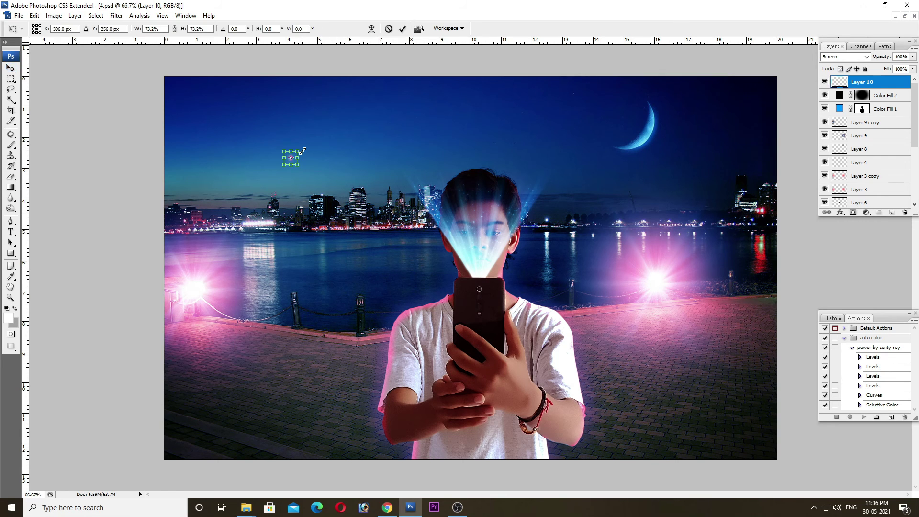
key(Return)
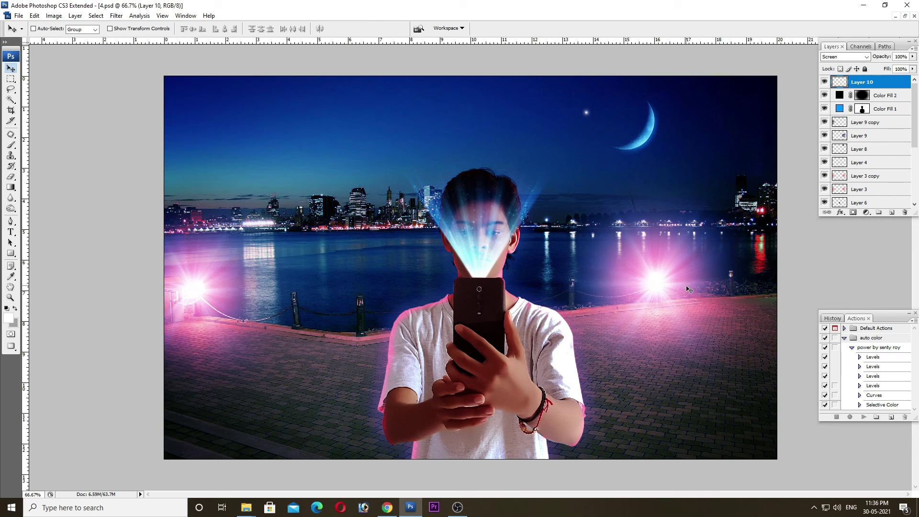
drag(635, 271, 629, 282)
Resize the copied star and place two more star copies, one left of the moon.
key(ctrl+t)
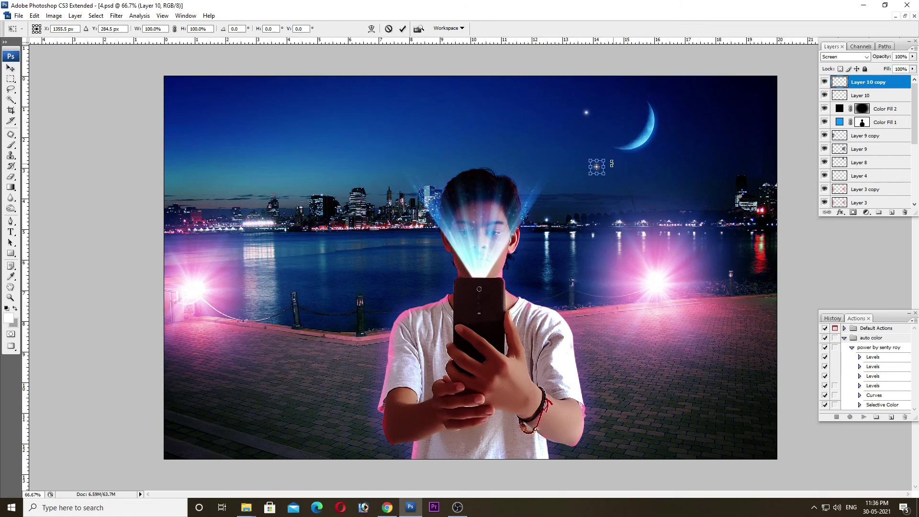
key(Return)
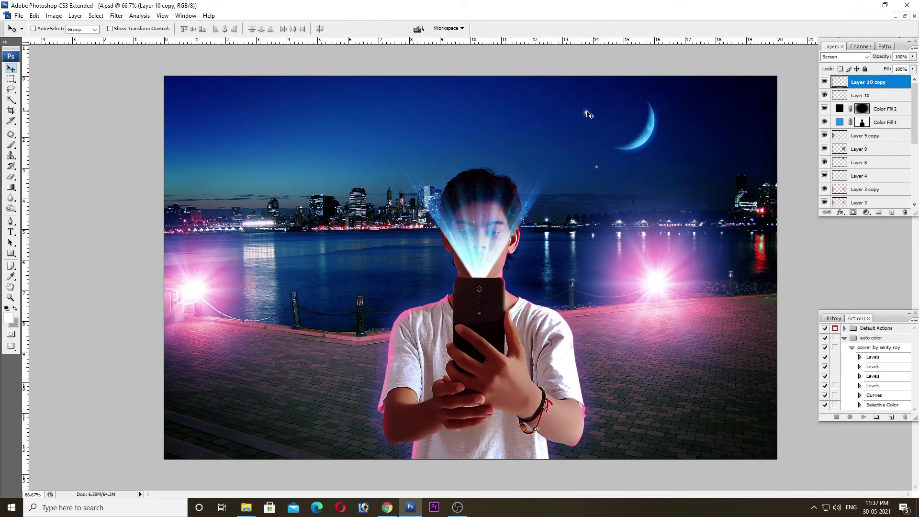
drag(606, 186, 634, 205)
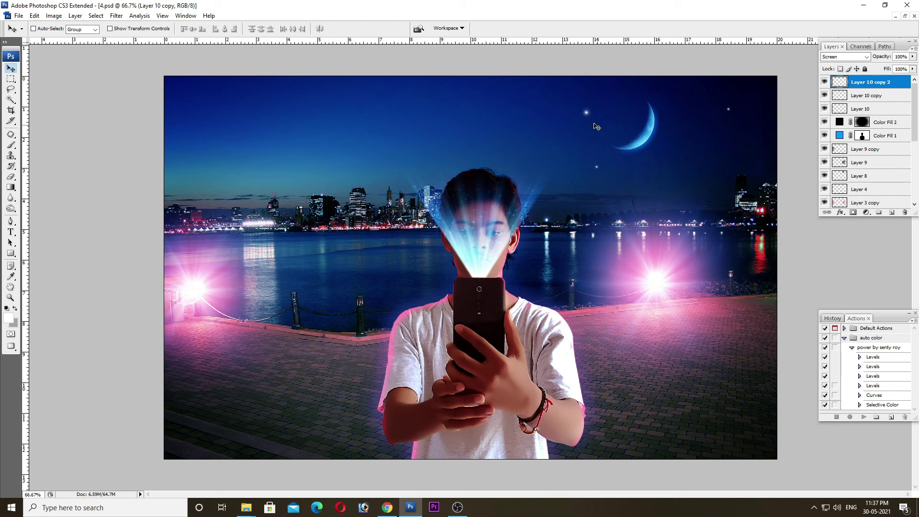
drag(588, 114, 557, 123)
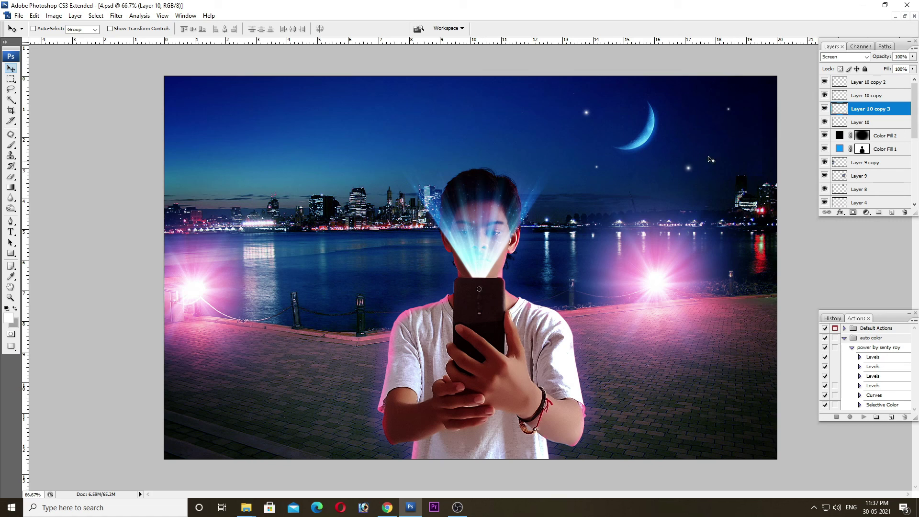
Duplicate the Layer 10 copy 2 star across the upper sky, then zoom to 66.7%.
right_click(729, 112)
click(775, 117)
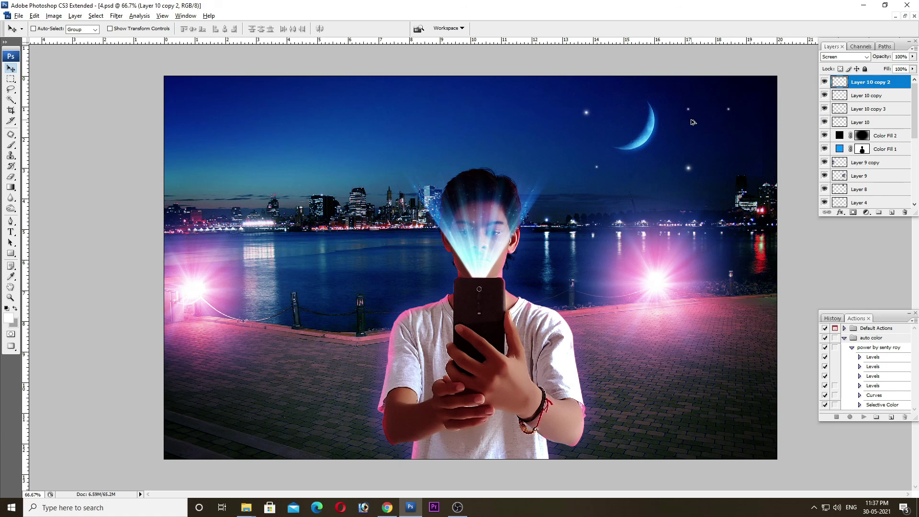
drag(730, 111, 682, 129)
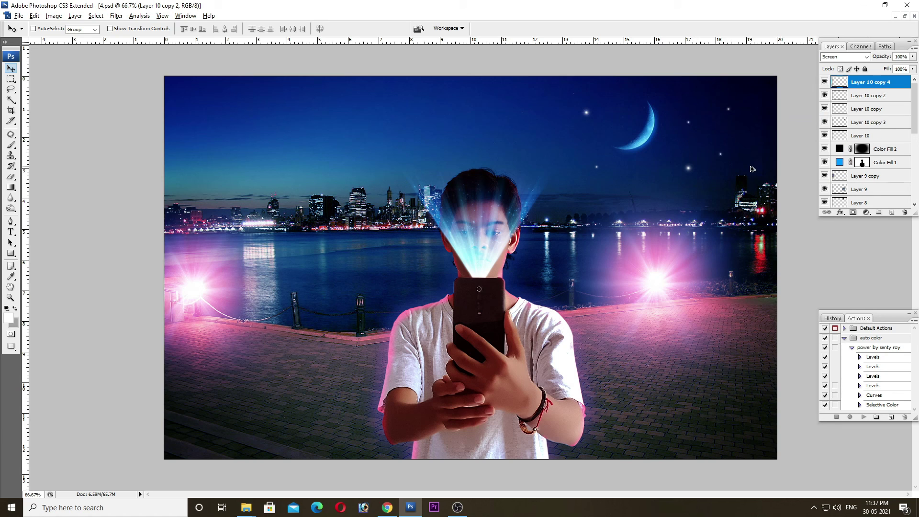
key(ctrl+j)
drag(518, 147, 499, 152)
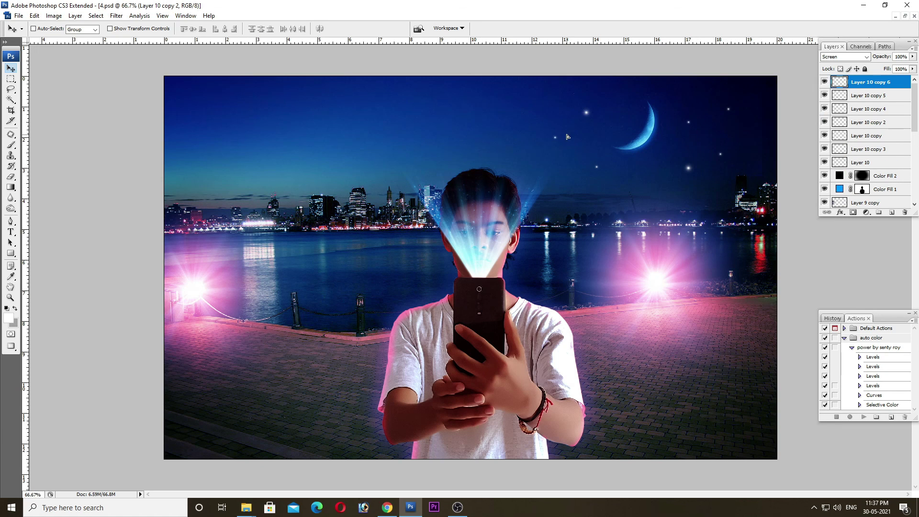
drag(535, 119, 549, 104)
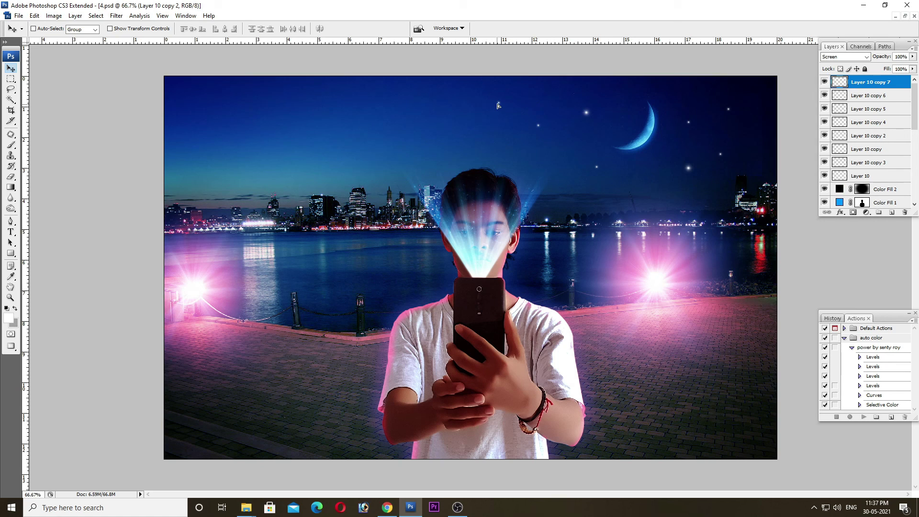
drag(495, 112, 539, 112)
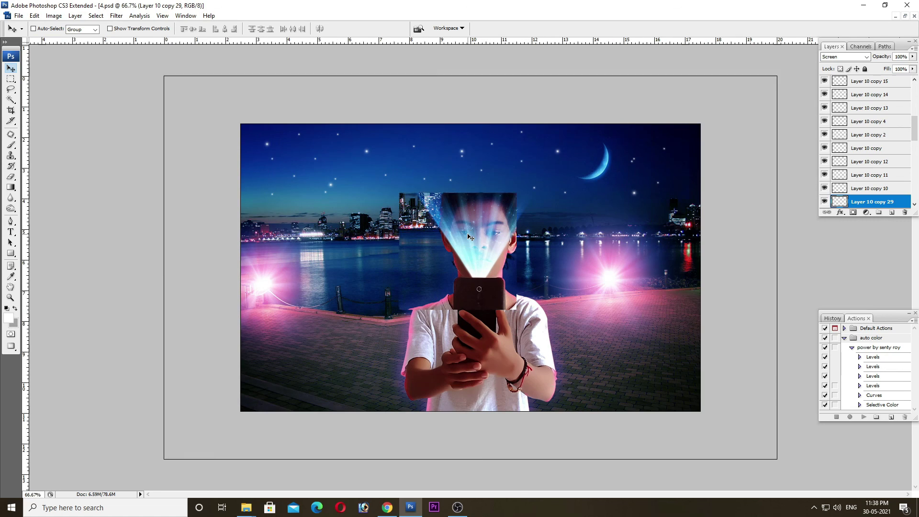
key(ctrl+plus)
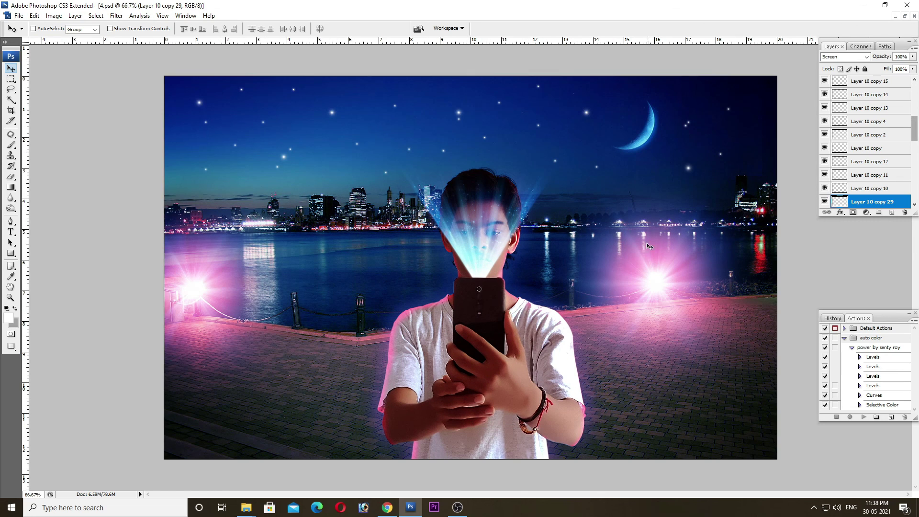